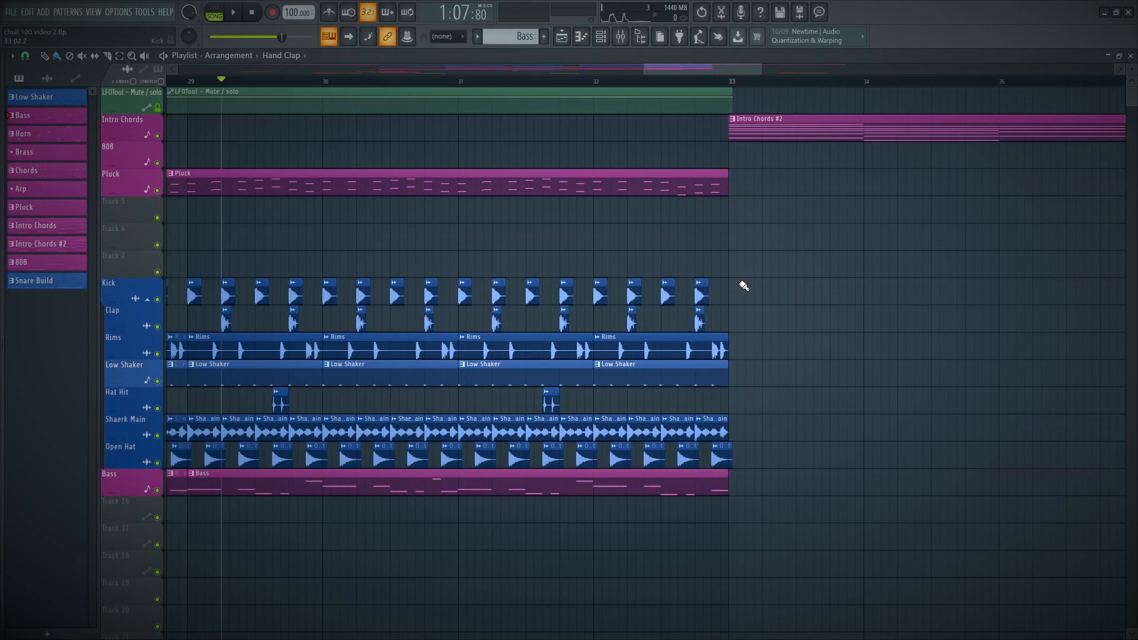
# Delete the Kick, Clap, Rims and Low Shaker clips in bar 32, keeping the kick on the bar's first beat.
pyautogui.doubleClick(597, 285)
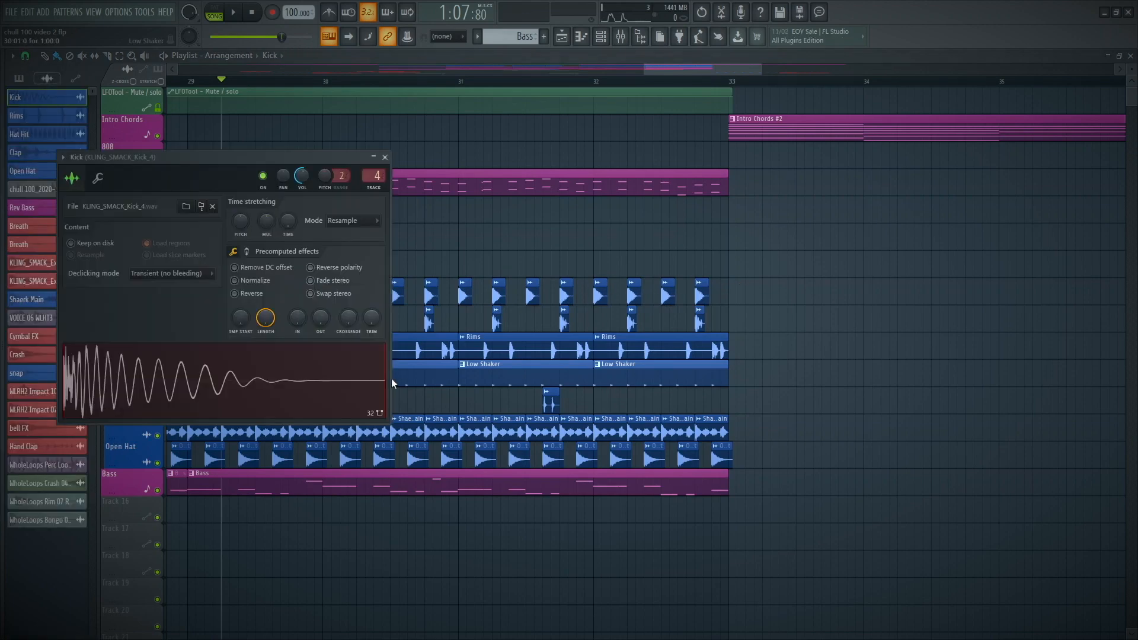
pyautogui.press('Escape')
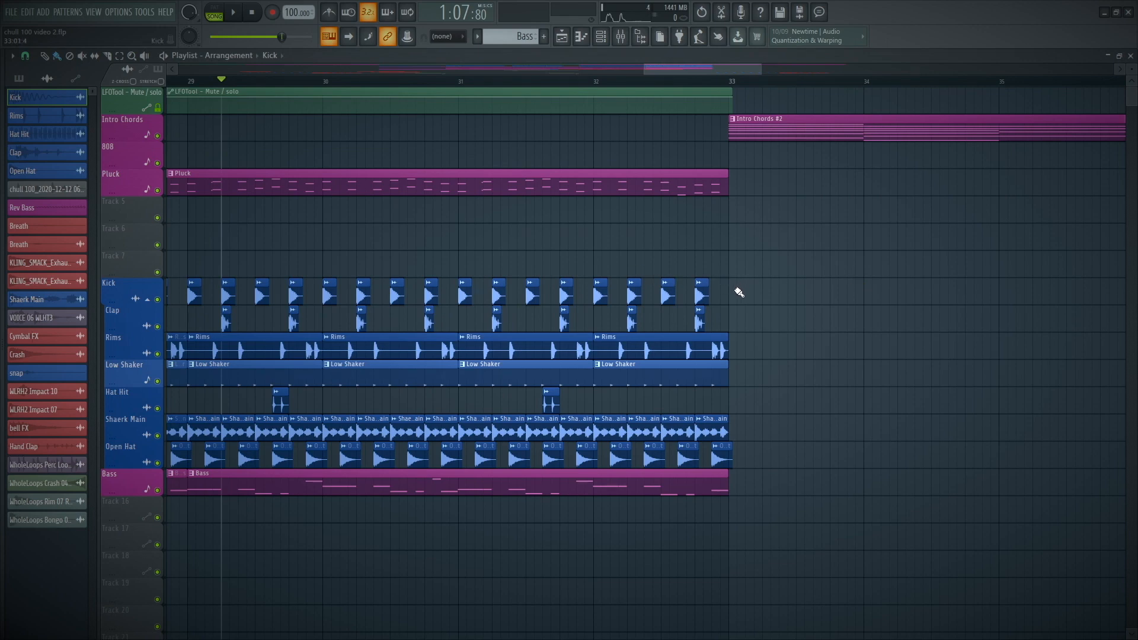
pyautogui.rightClick(700, 293)
pyautogui.rightClick(667, 293)
pyautogui.rightClick(633, 294)
pyautogui.rightClick(632, 320)
pyautogui.rightClick(699, 321)
pyautogui.moveTo(724, 338)
pyautogui.mouseDown()
pyautogui.moveTo(724, 380)
pyautogui.moveTo(721, 352)
pyautogui.mouseUp()
pyautogui.rightClick(681, 372)
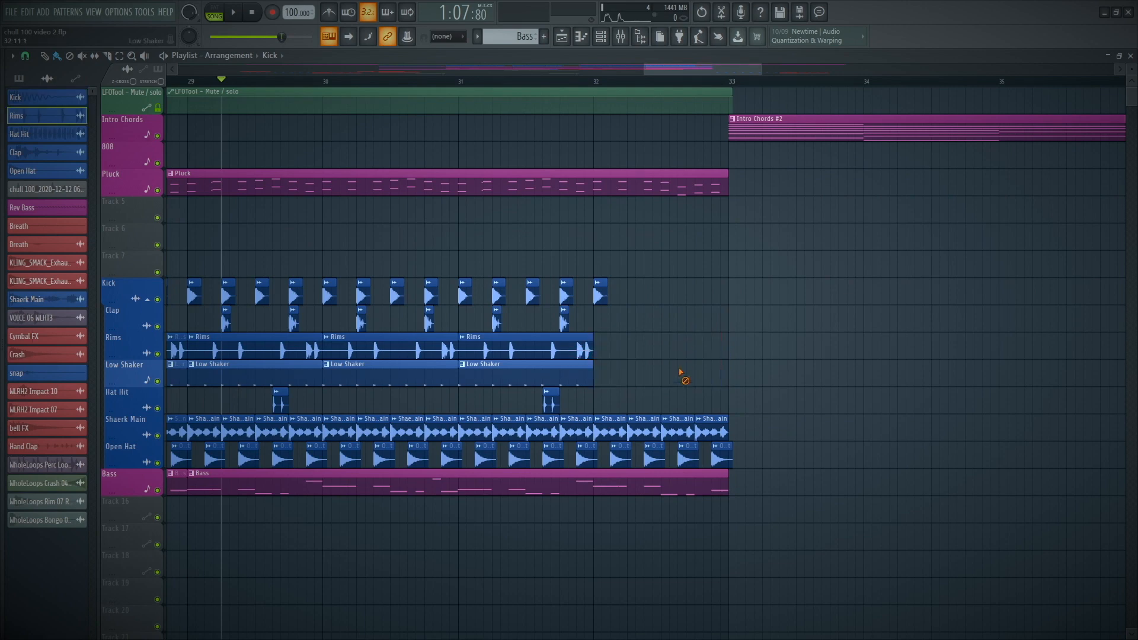
# Delete the Shaerk Main and Open Hat clips that start within bar 32.
pyautogui.rightClick(617, 428)
pyautogui.rightClick(649, 428)
pyautogui.rightClick(681, 428)
pyautogui.rightClick(717, 428)
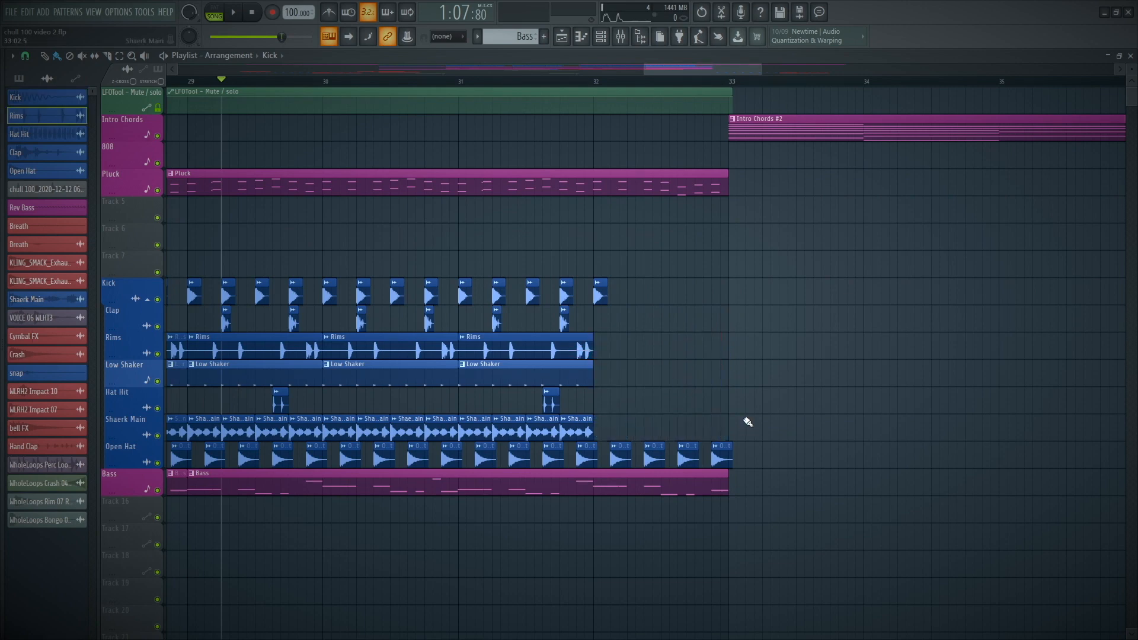
pyautogui.rightClick(621, 453)
pyautogui.rightClick(654, 455)
pyautogui.rightClick(687, 455)
pyautogui.rightClick(721, 455)
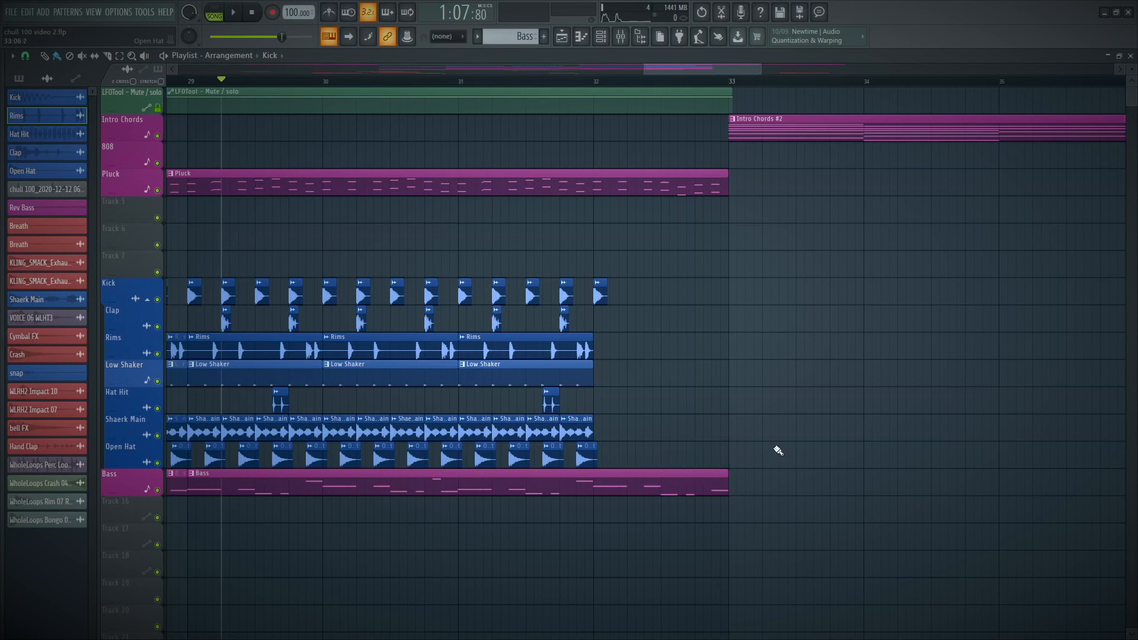
# Play the arrangement from just before bar 32 to check the drum dropout leading into bar 33.
pyautogui.click(564, 83)
pyautogui.press('space')
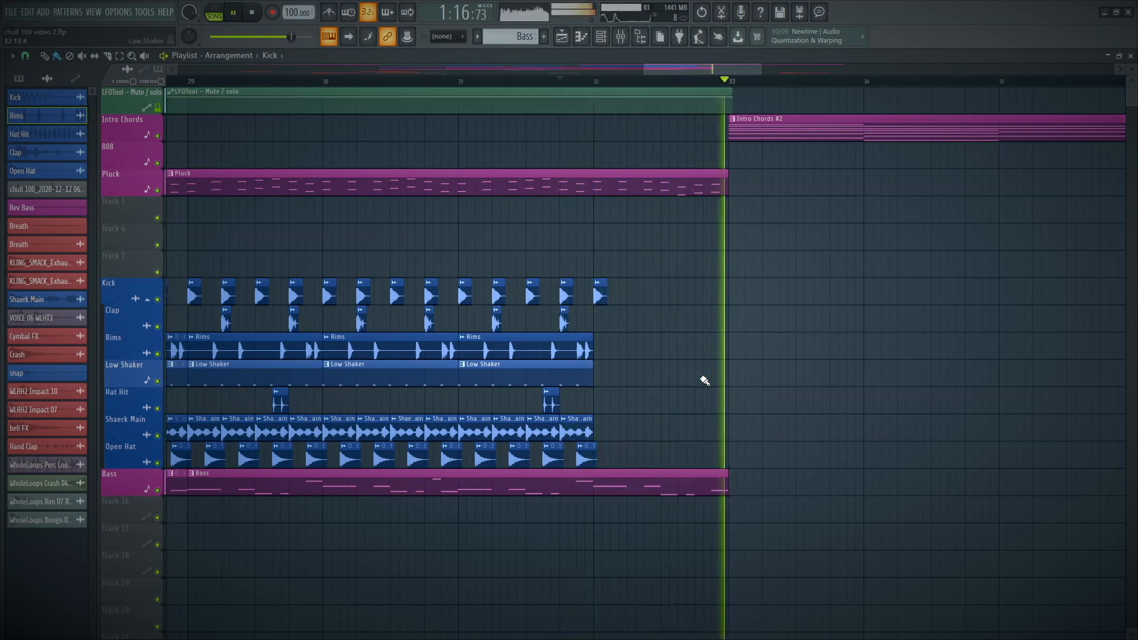
pyautogui.press('space')
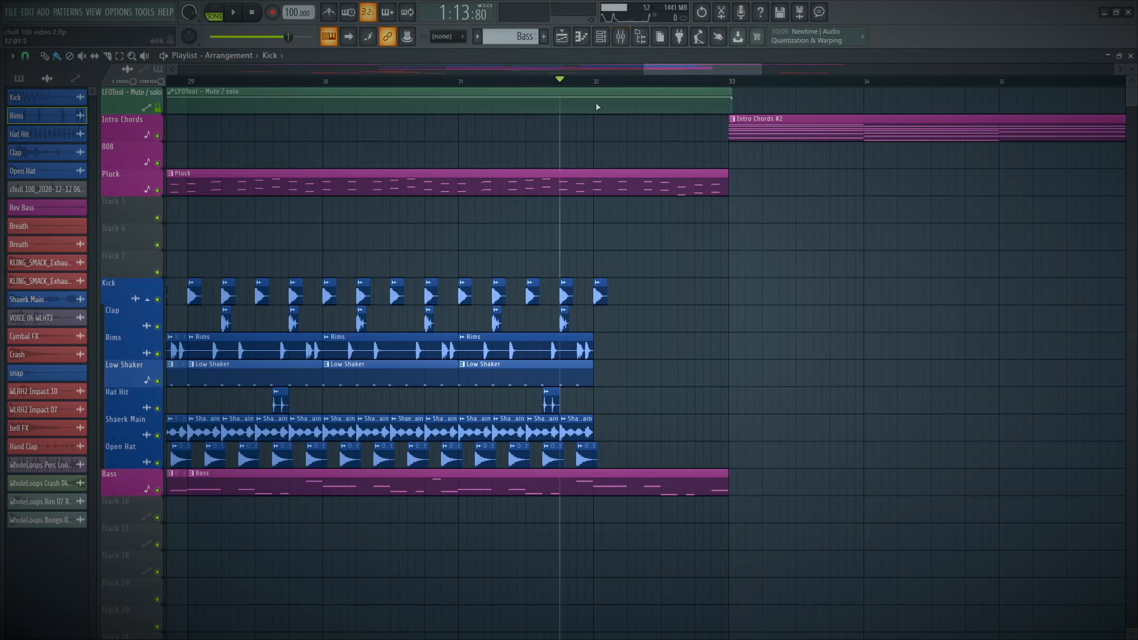
# Drop the LFOTool mute/solo automation steeply to zero about a quarter into bar 32, hold it into bar 33, and audition it.
pyautogui.click(596, 98)
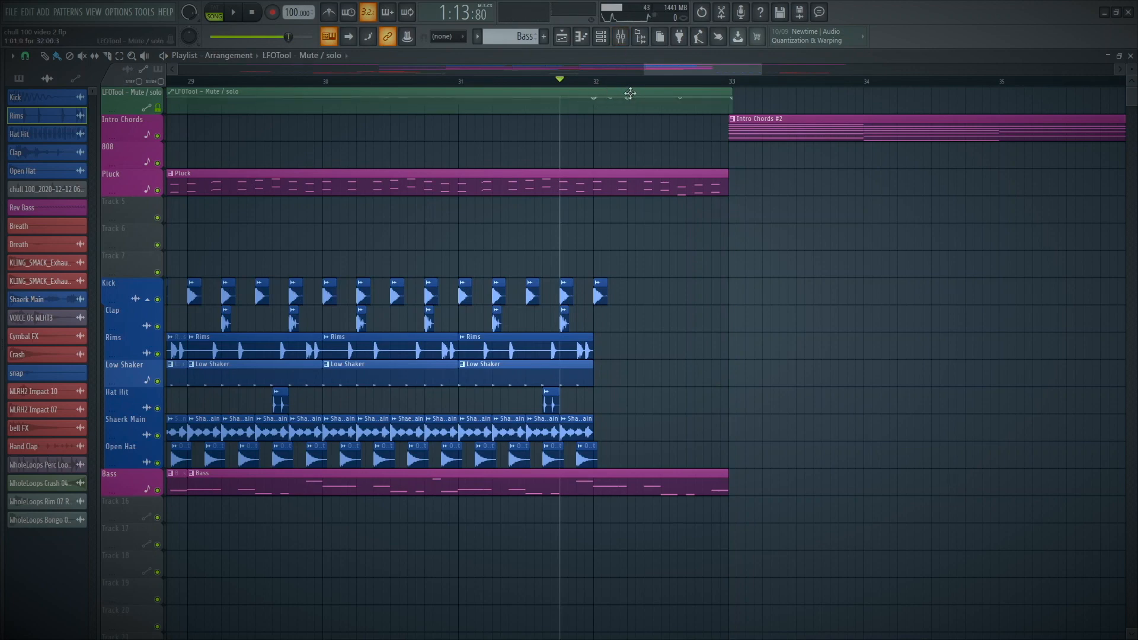
pyautogui.moveTo(629, 93); pyautogui.dragTo(627, 122)
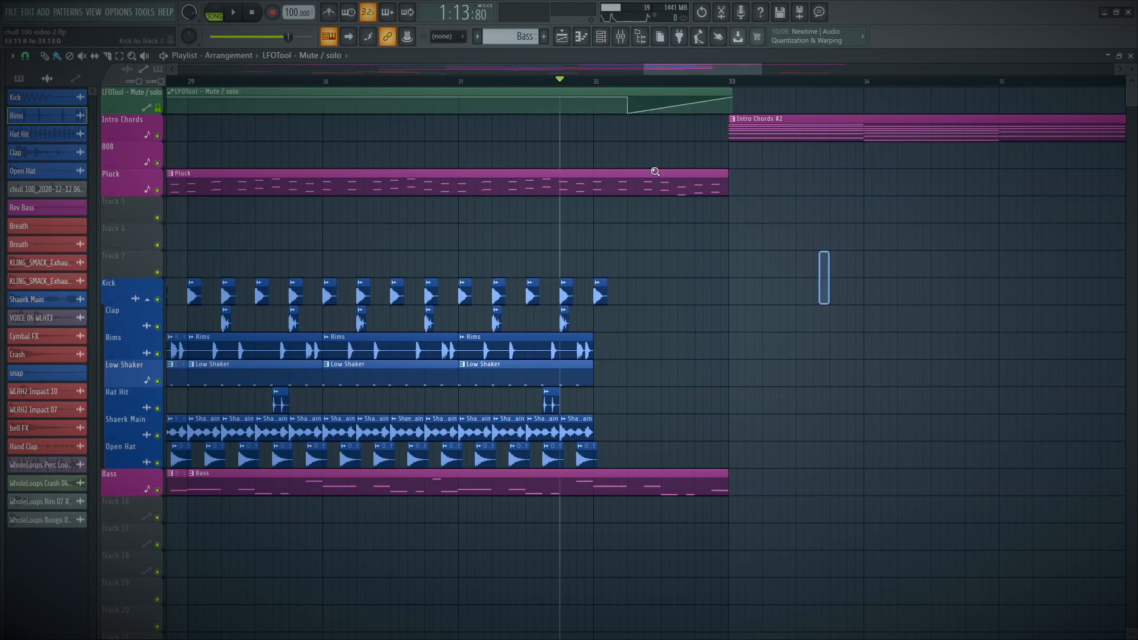
pyautogui.moveTo(655, 172); pyautogui.dragTo(495, 99)
pyautogui.moveTo(830, 99); pyautogui.dragTo(881, 157)
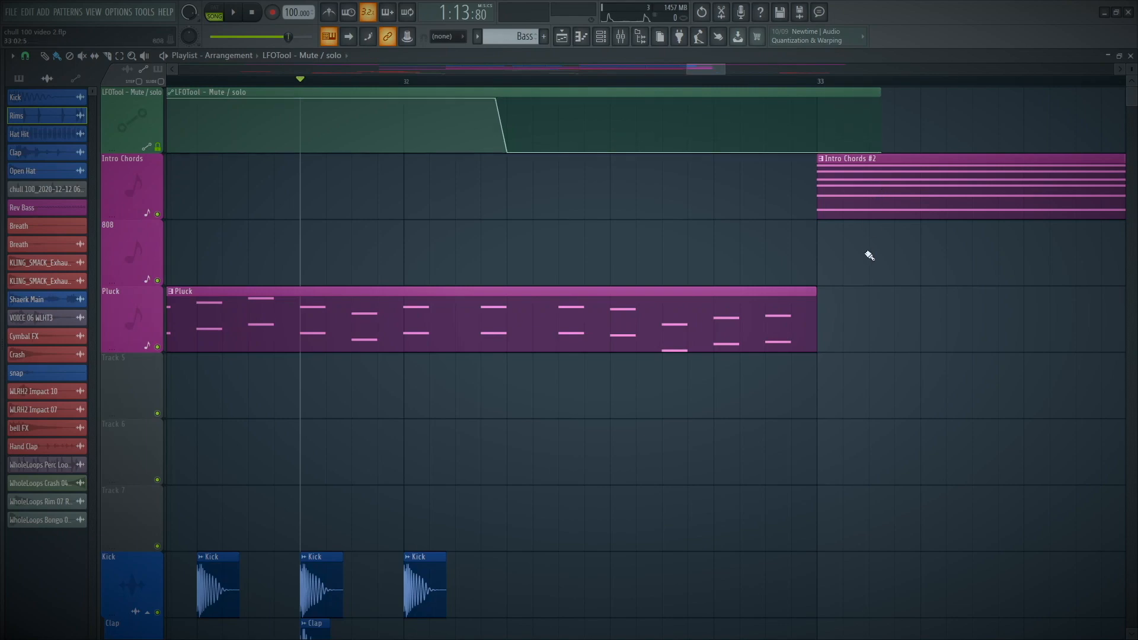
pyautogui.keyDown('ctrl'); pyautogui.rightClick(866, 251); pyautogui.keyUp('ctrl')
pyautogui.moveTo(736, 332); pyautogui.dragTo(1122, 95)
pyautogui.press('space')
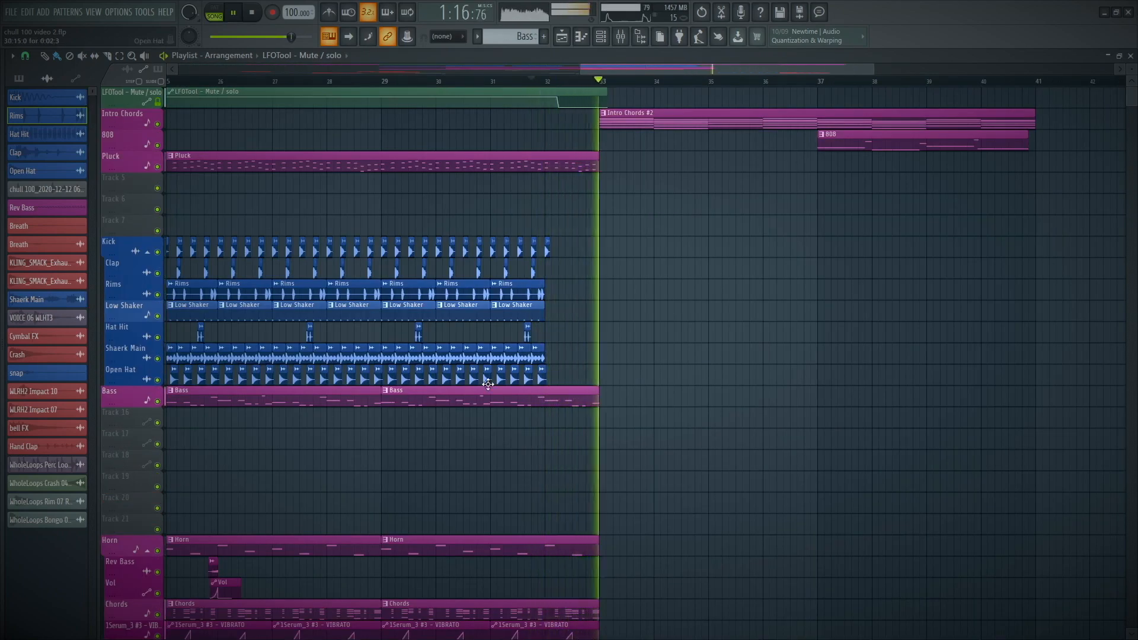
pyautogui.press('space')
# Shorten the last Horn clip so it ends at bar 32.
pyautogui.scroll(-4, 489, 383)
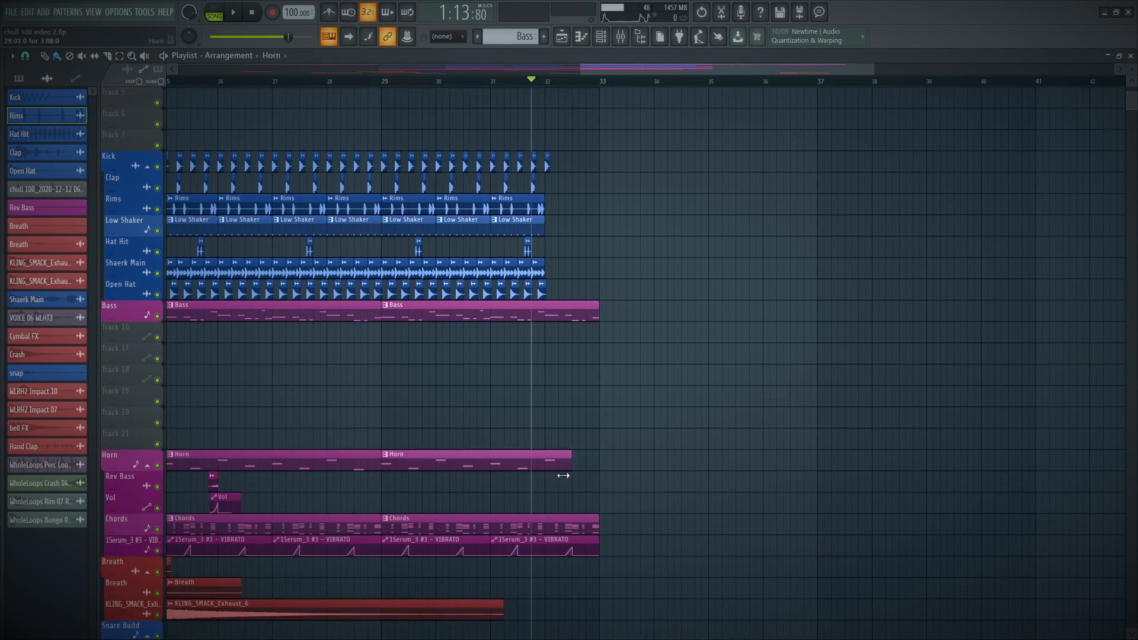
pyautogui.moveTo(563, 475); pyautogui.dragTo(544, 475)
pyautogui.moveTo(393, 501); pyautogui.dragTo(973, 45)
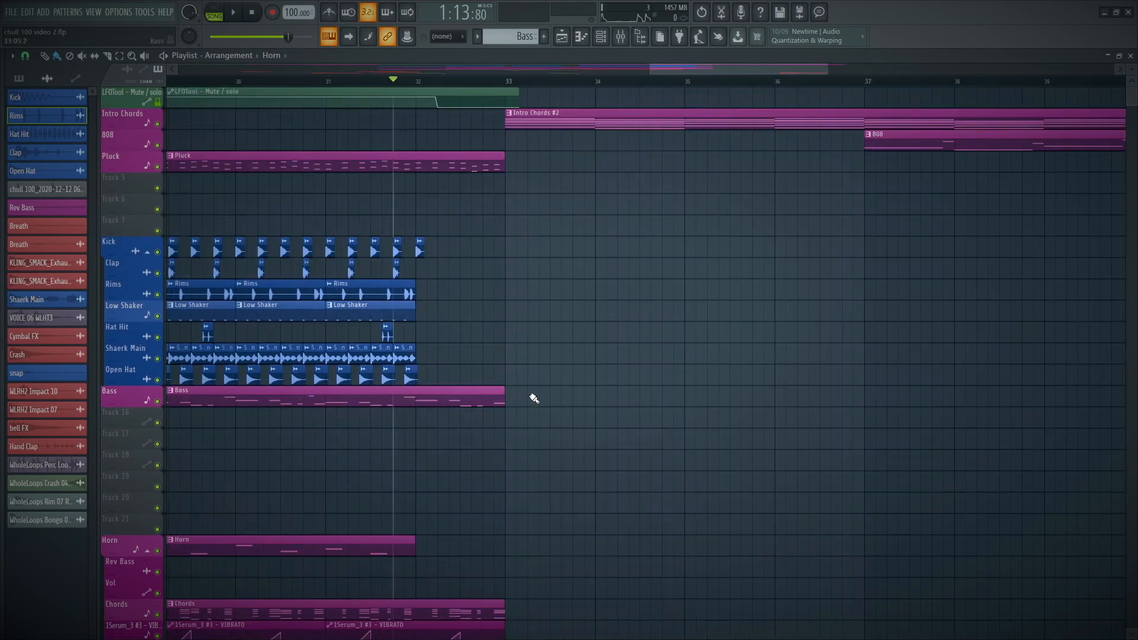
# Group the empty tracks 16 to 19 under the Bass track.
pyautogui.rightClick(112, 421)
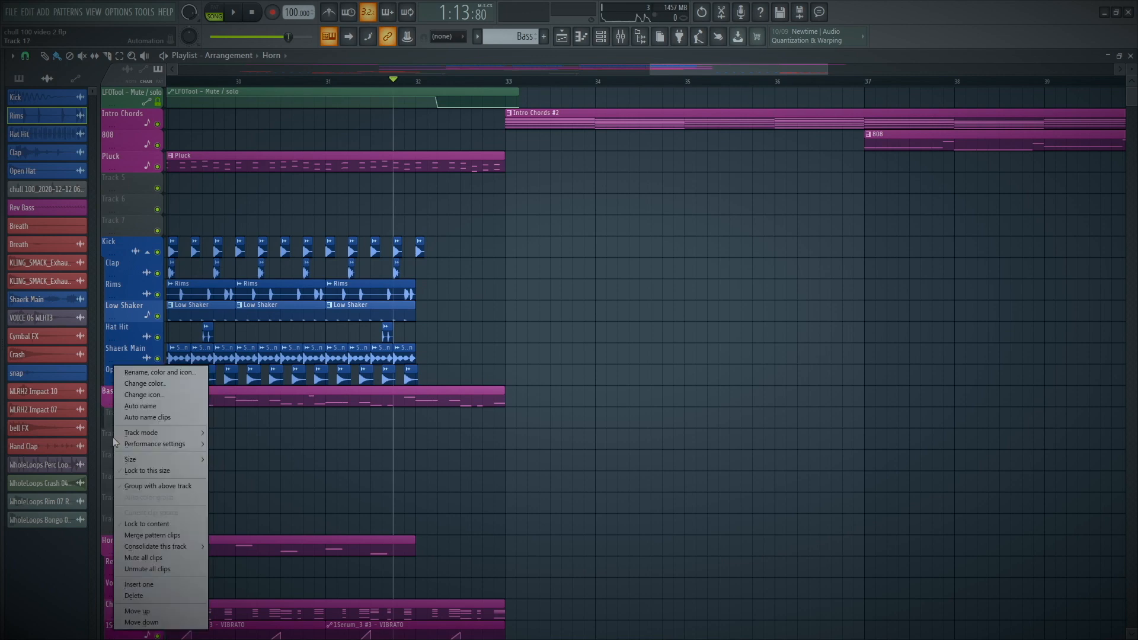
pyautogui.click(114, 481)
pyautogui.rightClick(112, 483)
pyautogui.click(112, 486)
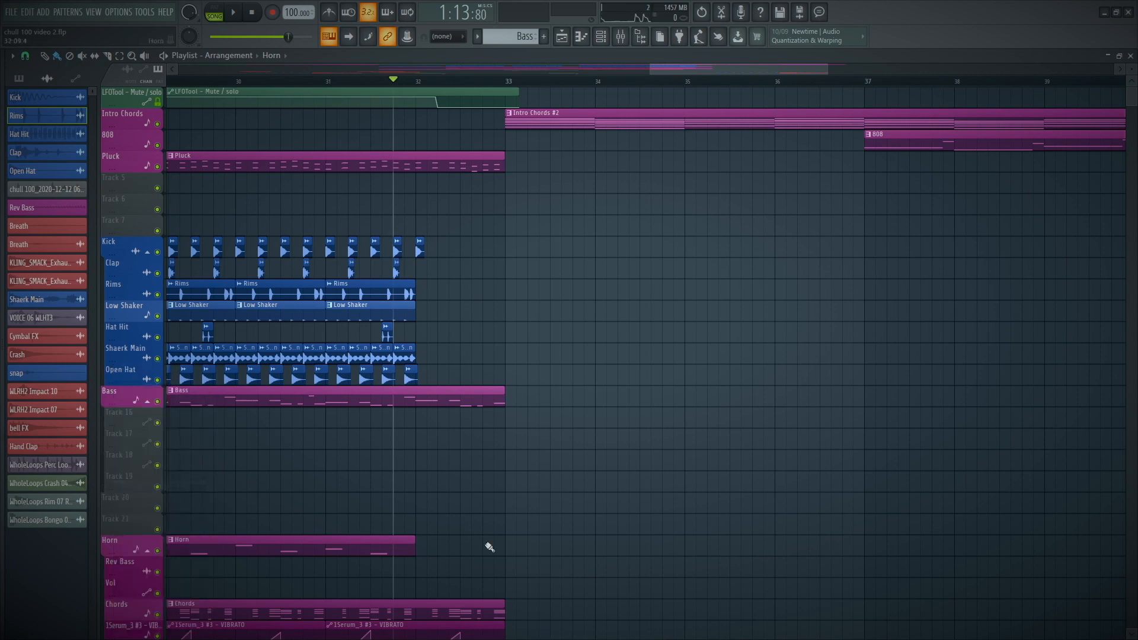
# Select the timeline range from late in bar 31 to about a third into bar 33.
pyautogui.moveTo(754, 552); pyautogui.dragTo(359, 299)
pyautogui.keyDown('ctrl'); pyautogui.rightClick(558, 434); pyautogui.keyUp('ctrl')
pyautogui.moveTo(663, 475); pyautogui.dragTo(1056, 101)
pyautogui.moveTo(570, 500); pyautogui.dragTo(1067, 160)
pyautogui.scroll(3, 616, 213)
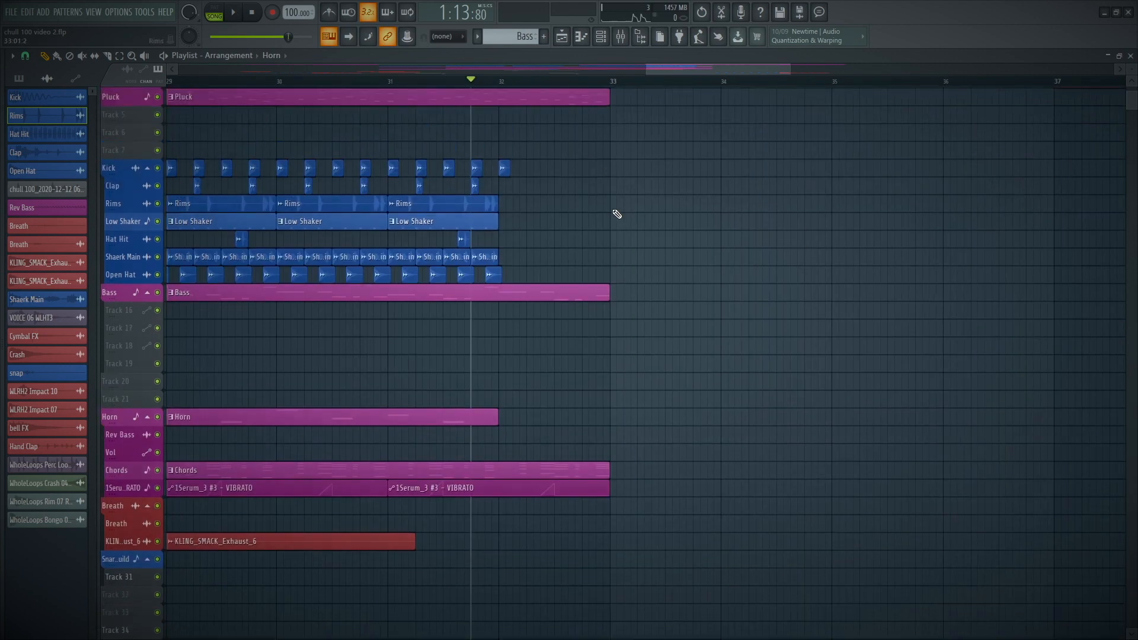
pyautogui.keyDown('alt'); pyautogui.scroll(3, 531, 327); pyautogui.keyUp('alt')
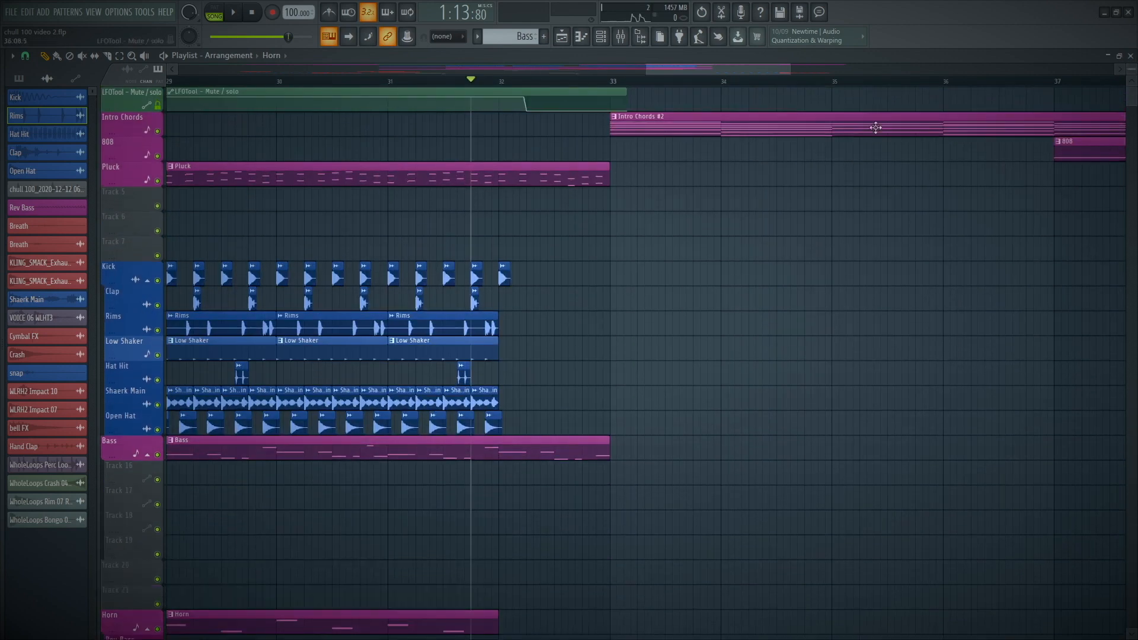
pyautogui.scroll(-7, 532, 327)
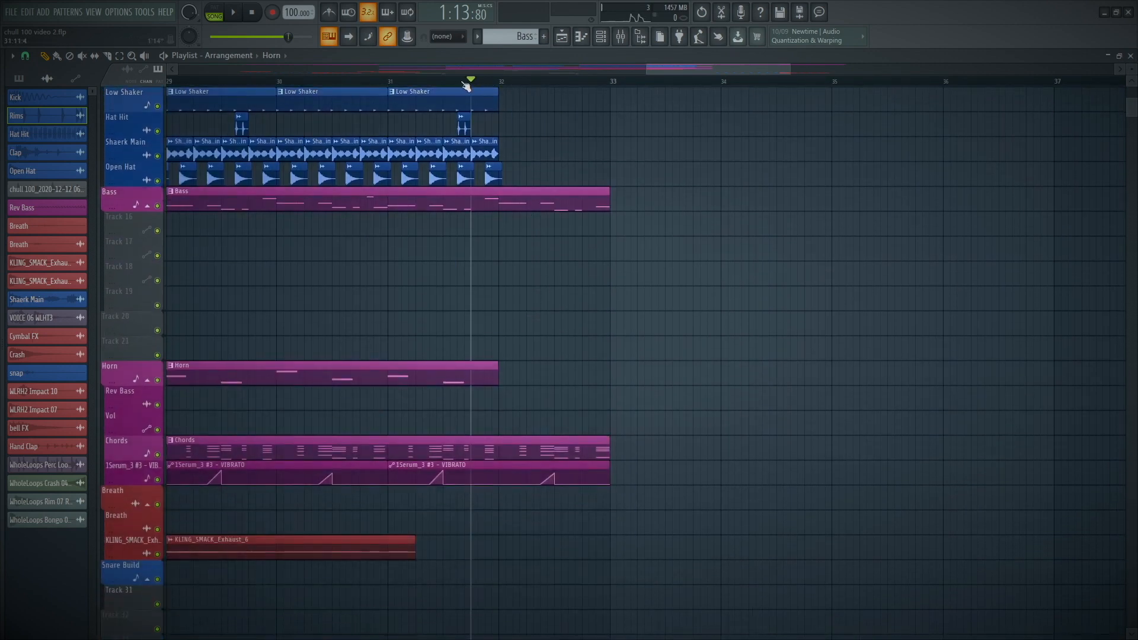
pyautogui.moveTo(460, 82); pyautogui.dragTo(654, 80)
# Load SerumFX into the third effect slot of the Bass mixer insert.
pyautogui.press('F9')
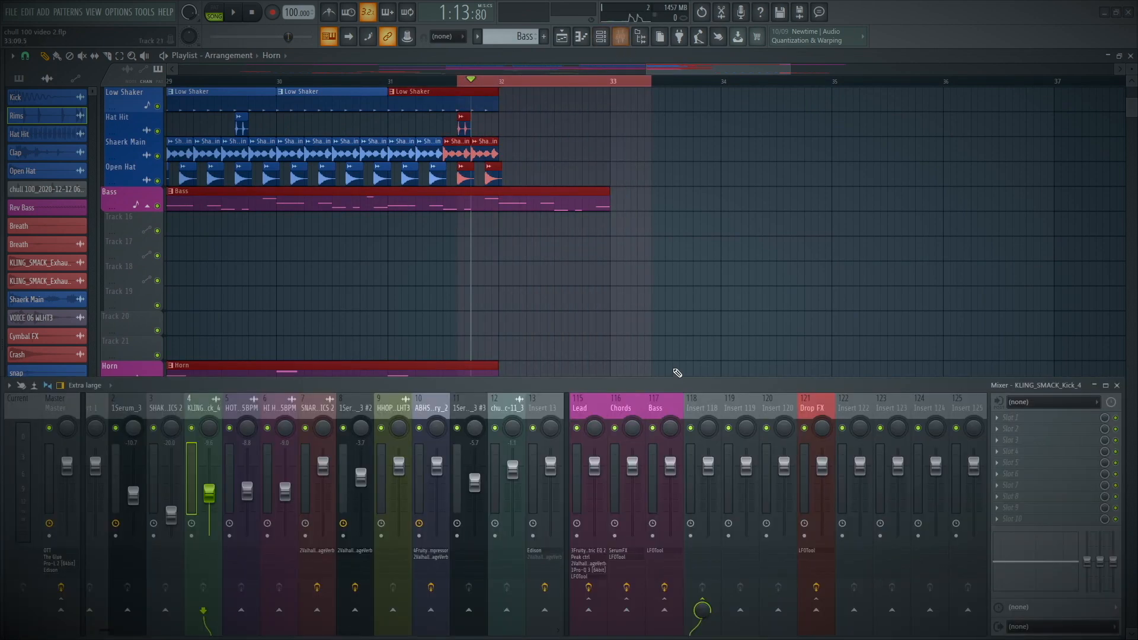
pyautogui.click(667, 396)
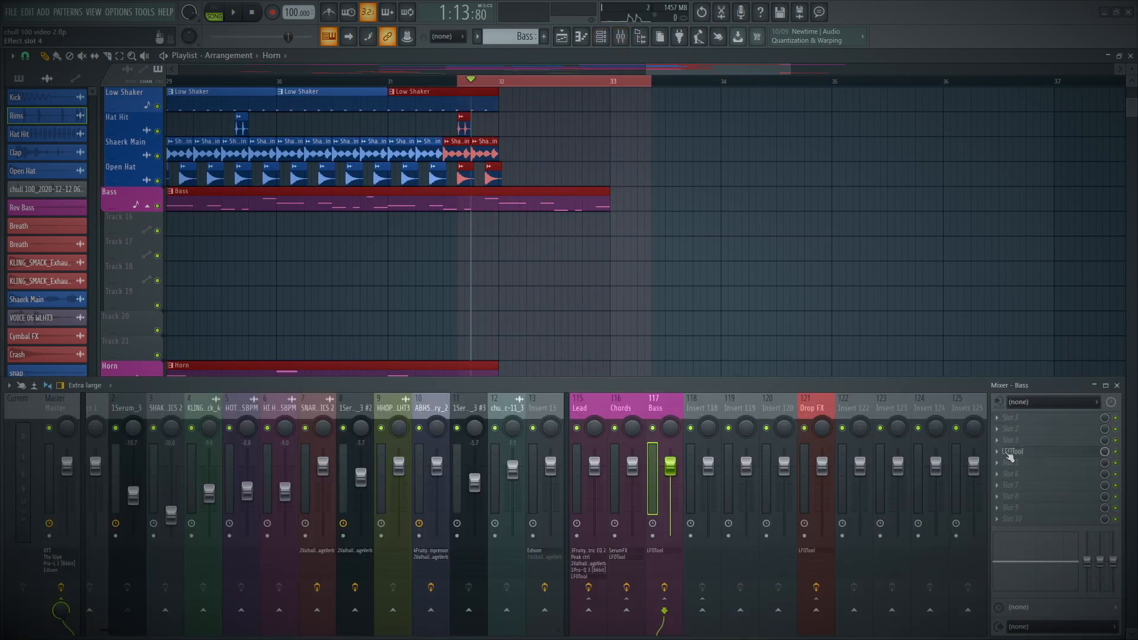
pyautogui.click(1018, 439)
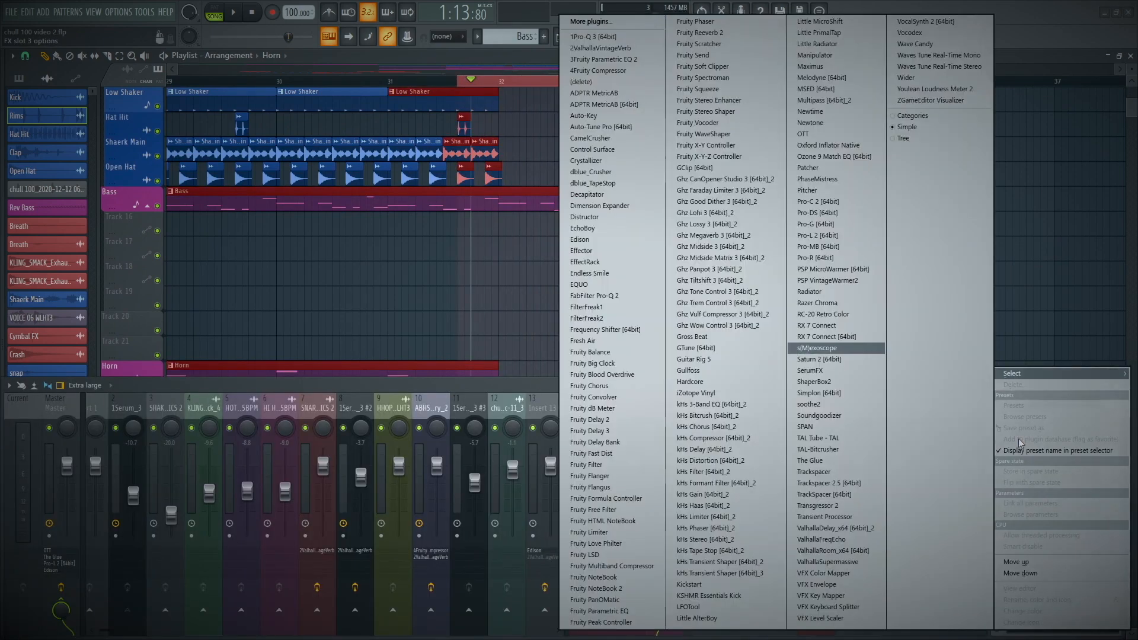
pyautogui.click(851, 369)
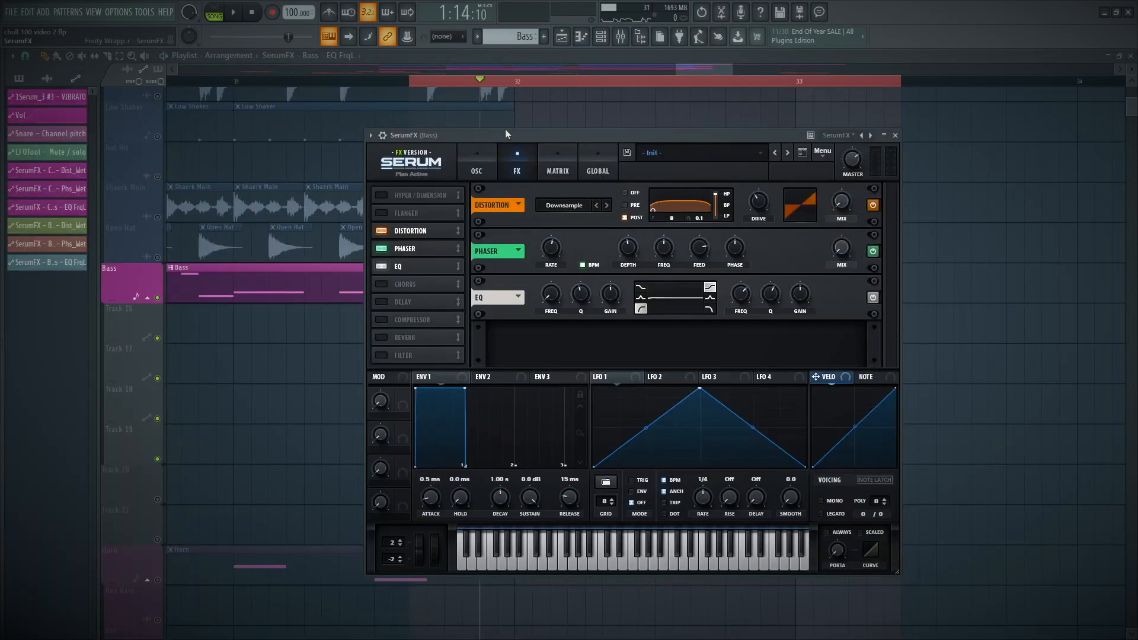
pyautogui.moveTo(505, 129); pyautogui.dragTo(493, 112)
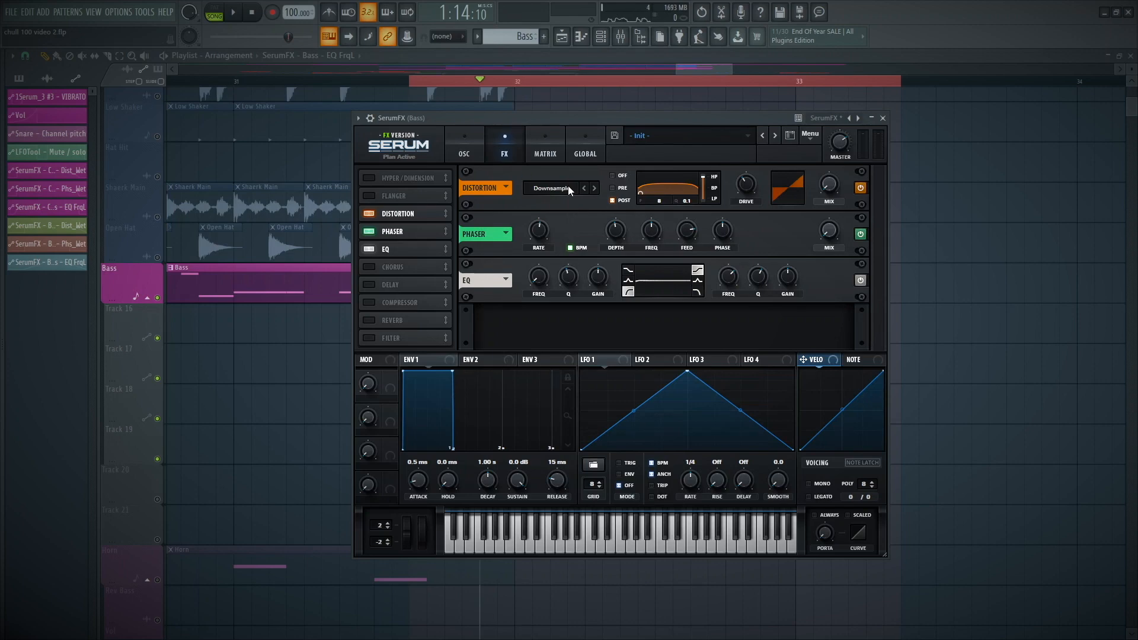
# Try out the distortion mix, phaser mix and low EQ frequency controls in the Bass SerumFX.
pyautogui.moveTo(833, 193); pyautogui.dragTo(836, 153)
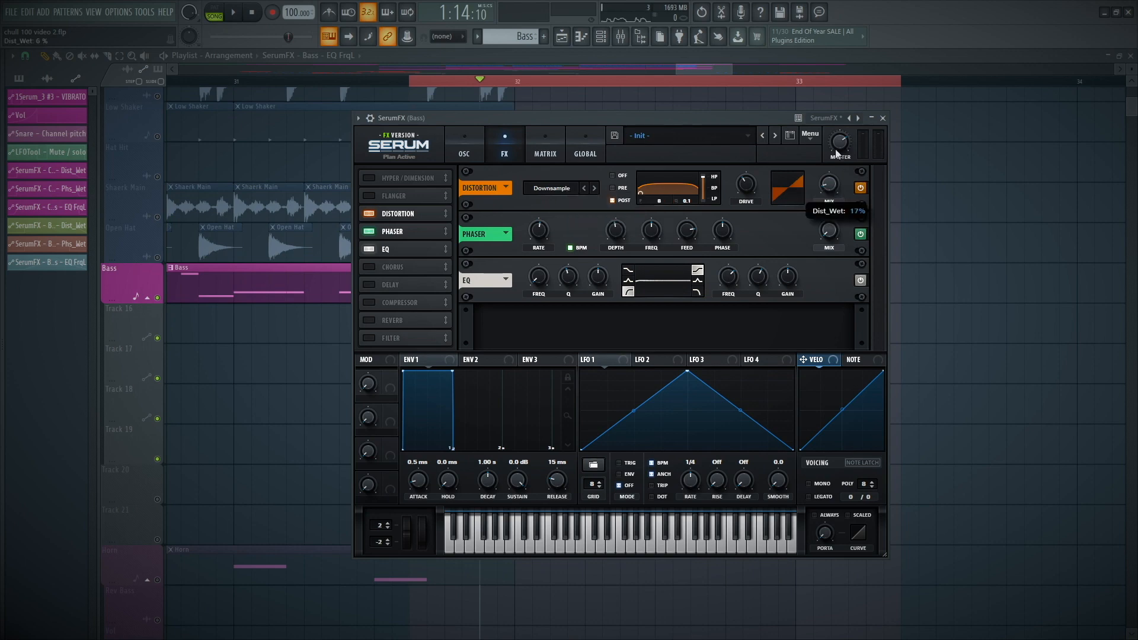
pyautogui.moveTo(829, 230); pyautogui.dragTo(834, 196)
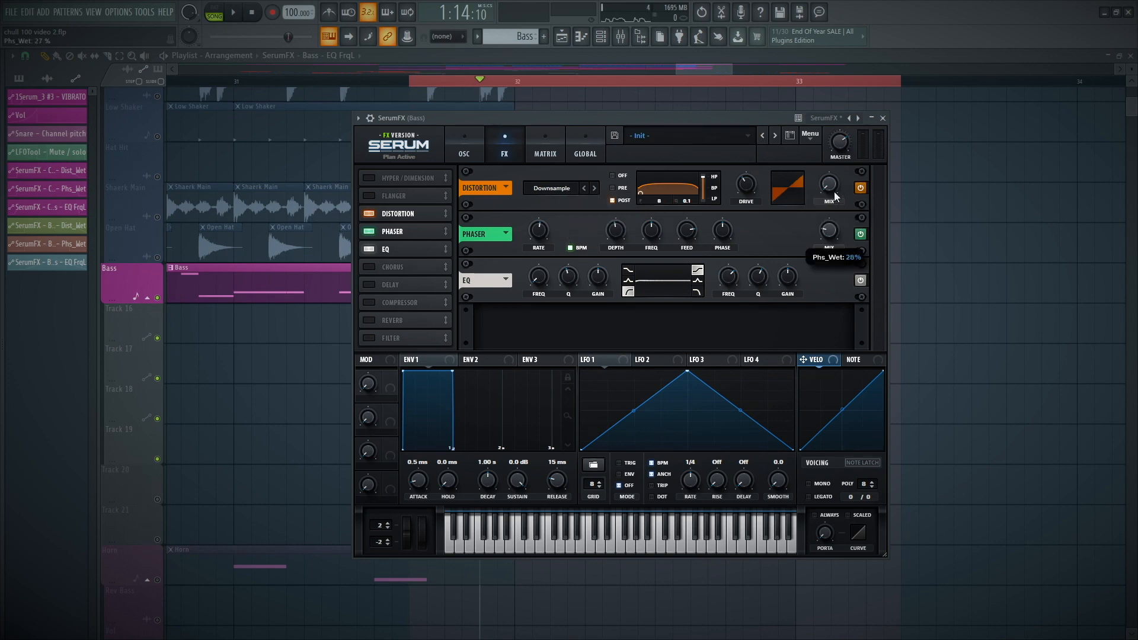
pyautogui.moveTo(539, 278)
pyautogui.mouseDown()
pyautogui.moveTo(543, 219)
pyautogui.moveTo(538, 281)
pyautogui.mouseUp()
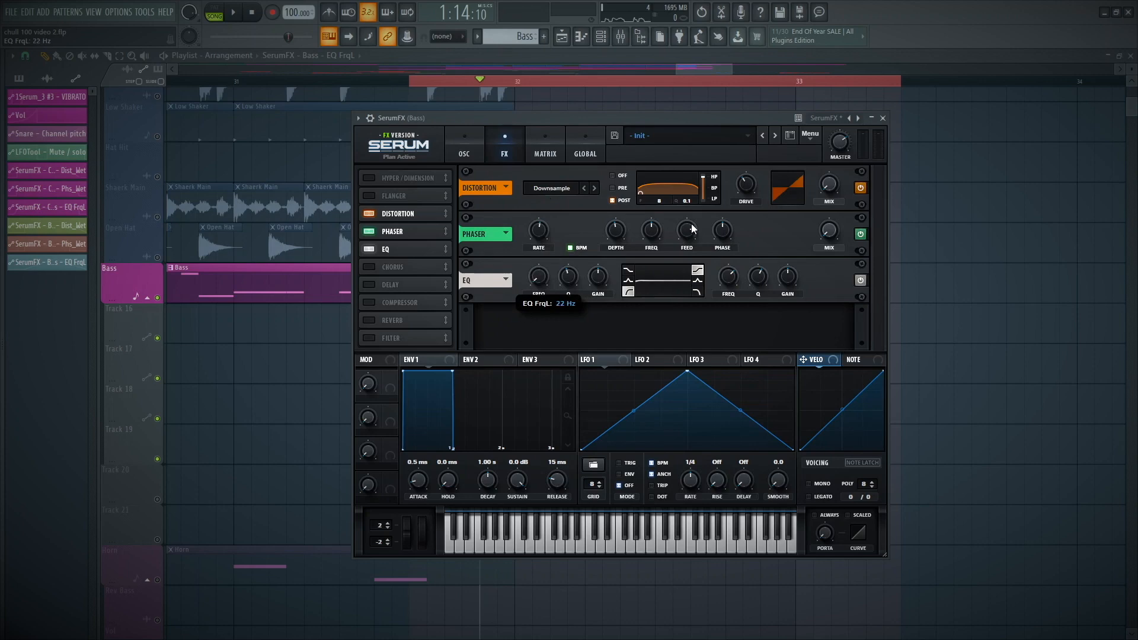
# Set the SerumFX distortion mix to 0% and create an automation clip for it.
pyautogui.click(828, 188)
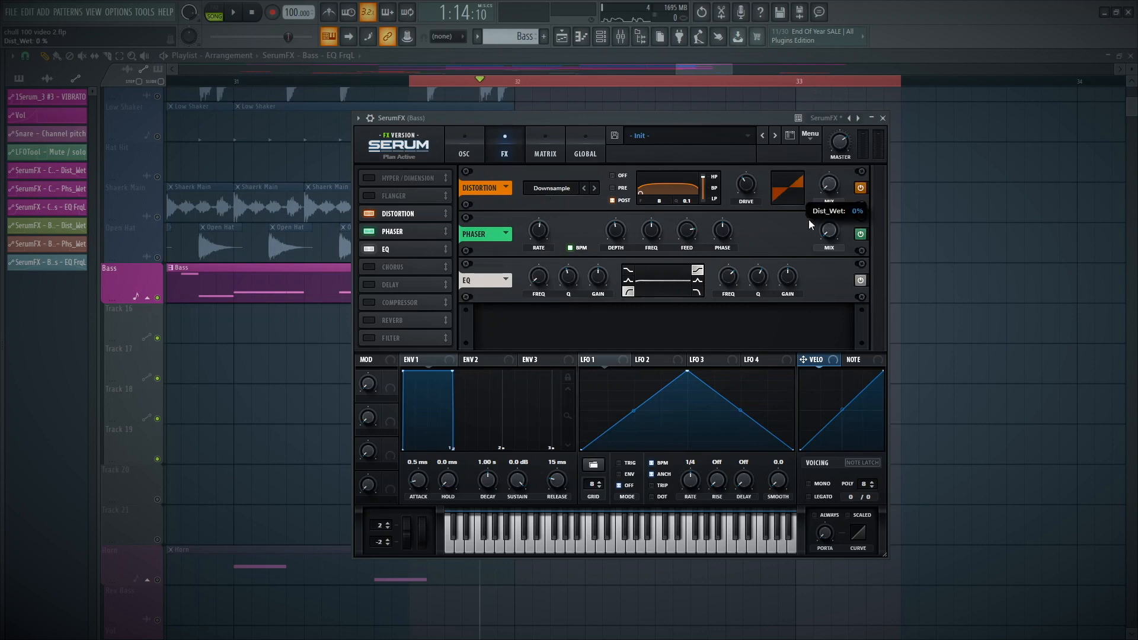
pyautogui.click(407, 37)
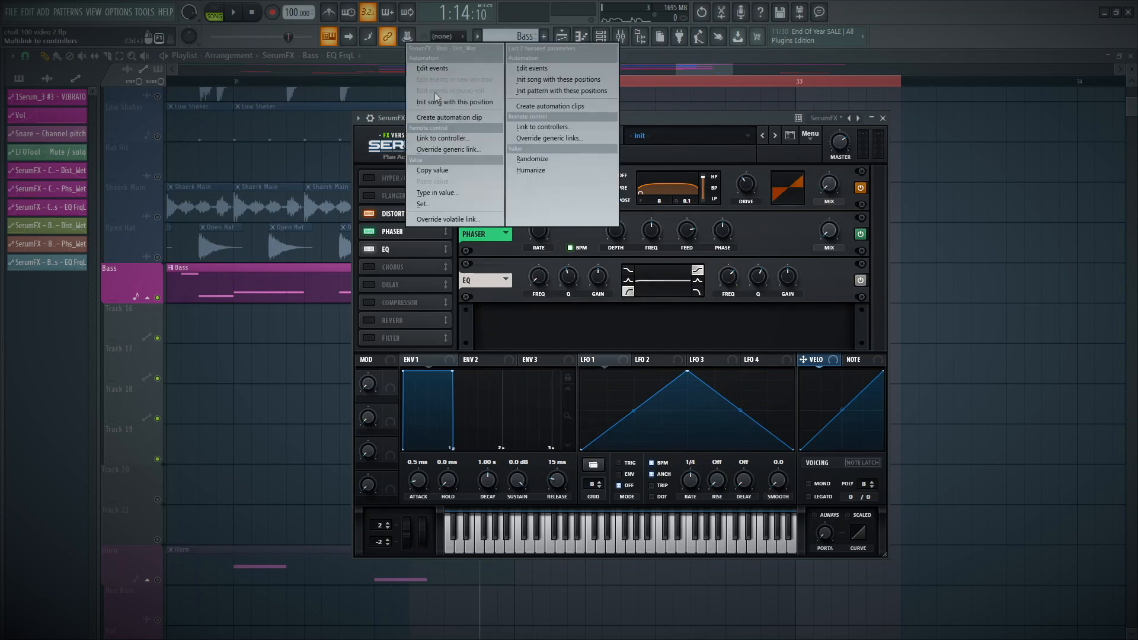
pyautogui.click(456, 119)
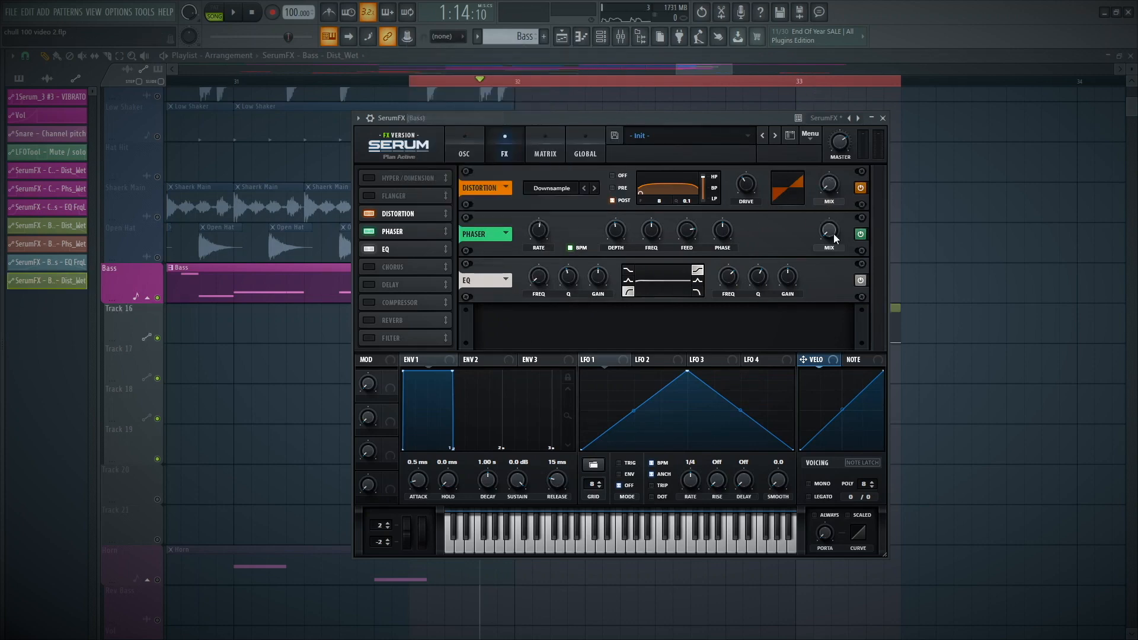
# Create automation clips for the SerumFX phaser mix and low EQ frequency.
pyautogui.click(407, 37)
pyautogui.click(457, 116)
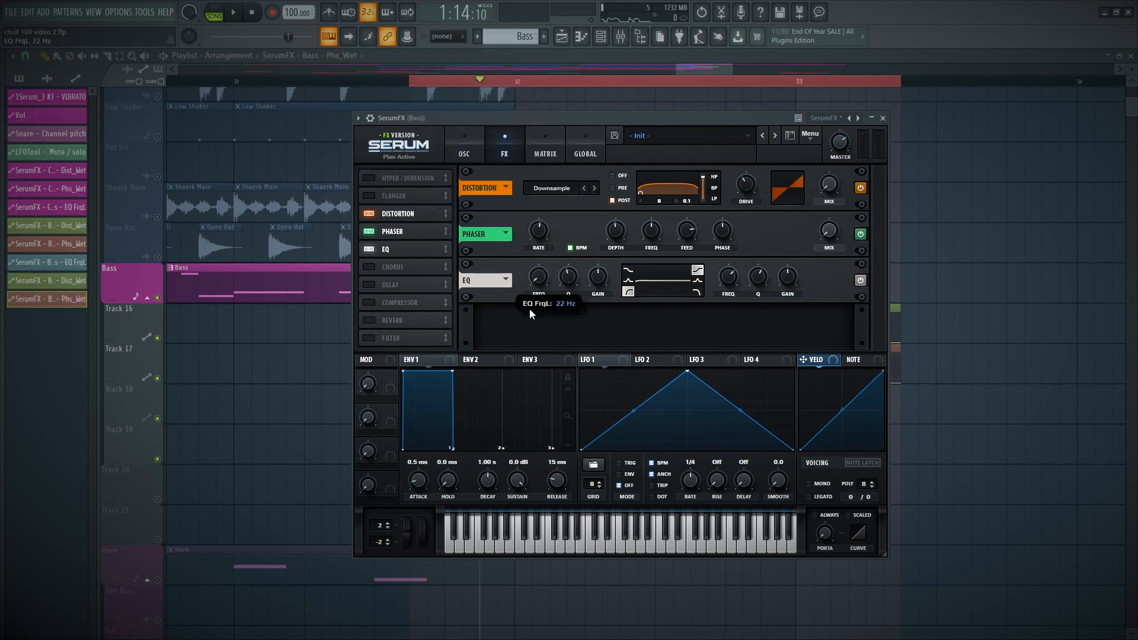
pyautogui.click(406, 37)
pyautogui.click(447, 109)
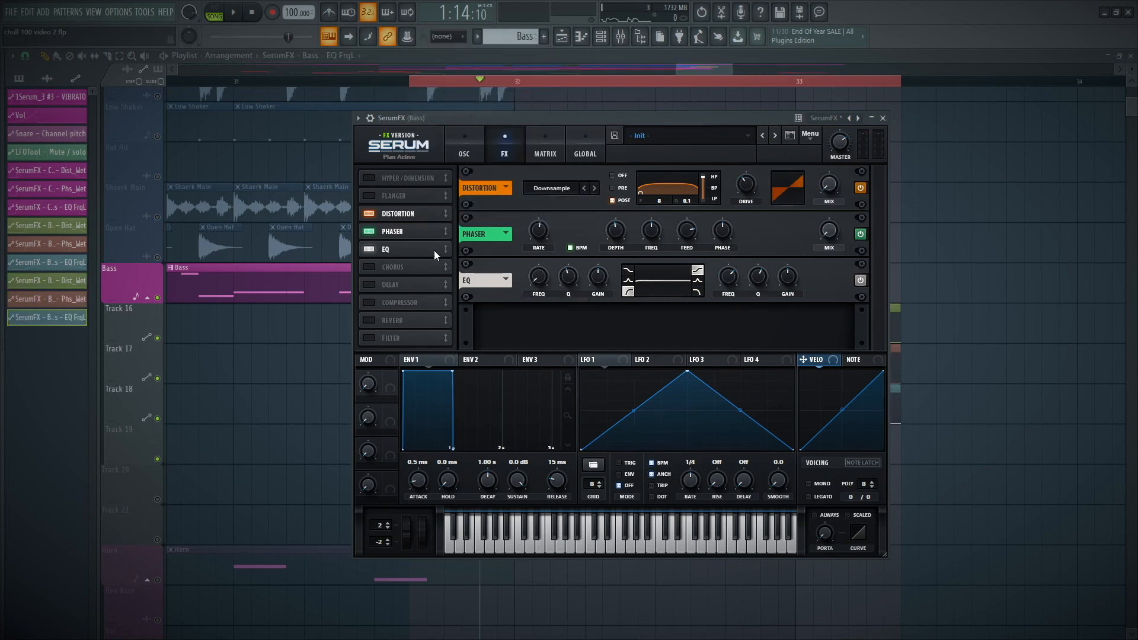
# Enable the SerumFX reverb with its mix at 0% and create an automation clip for that mix.
pyautogui.click(374, 323)
pyautogui.click(831, 324)
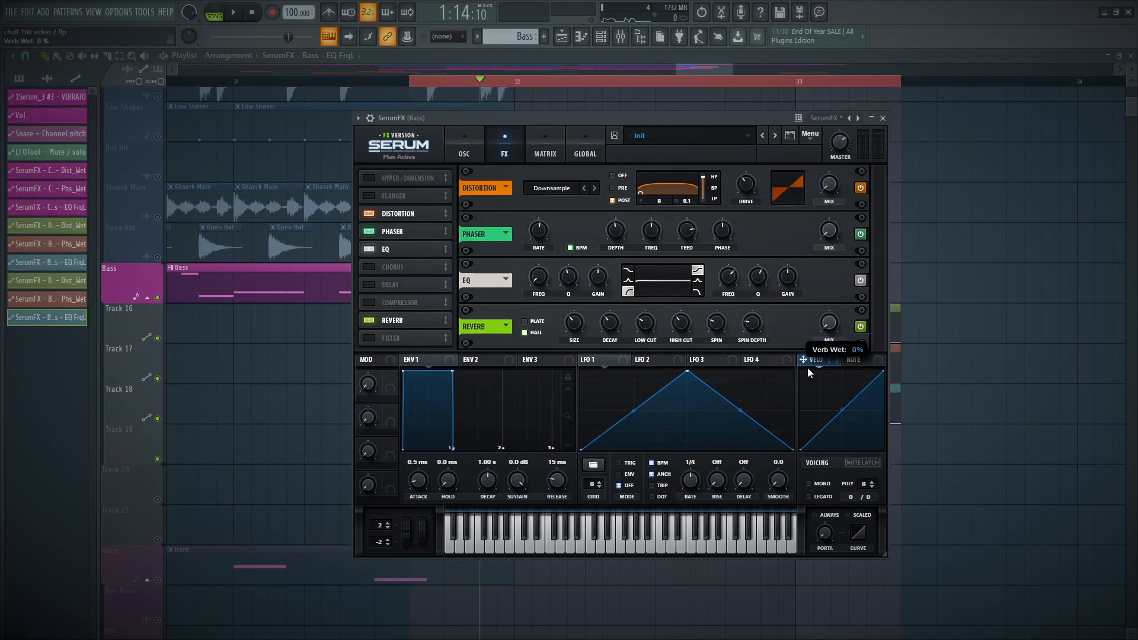
pyautogui.click(406, 37)
pyautogui.click(434, 140)
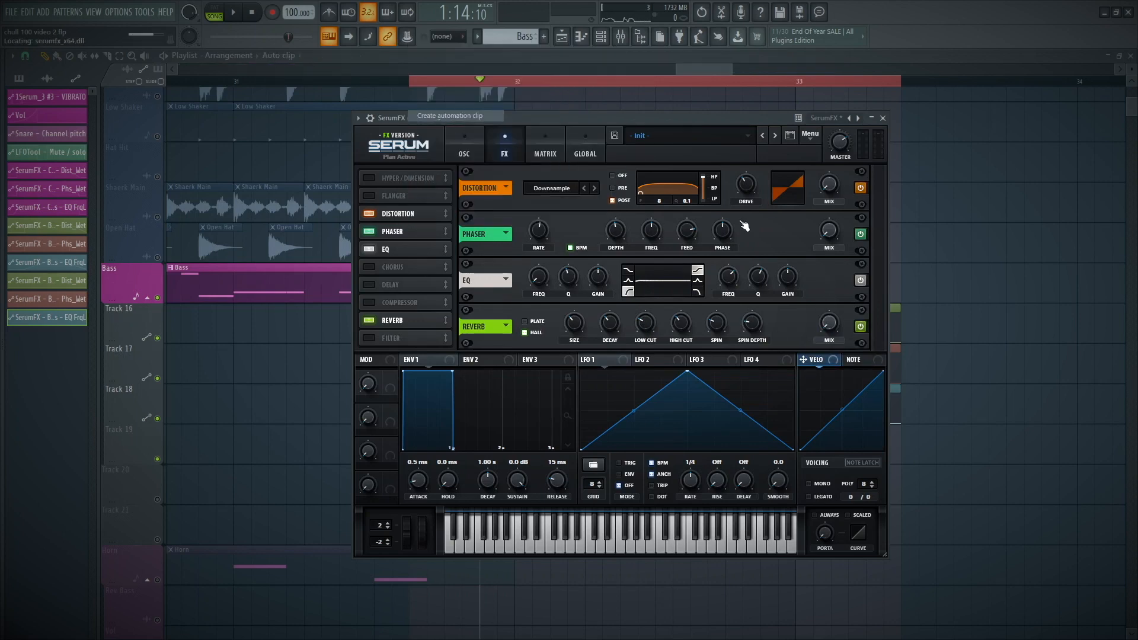
# Make the Bass Dist_Wet automation jump up at bar 32 and ramp higher to bar 33, and play it from bar 32.
pyautogui.moveTo(233, 201); pyautogui.dragTo(1121, 633)
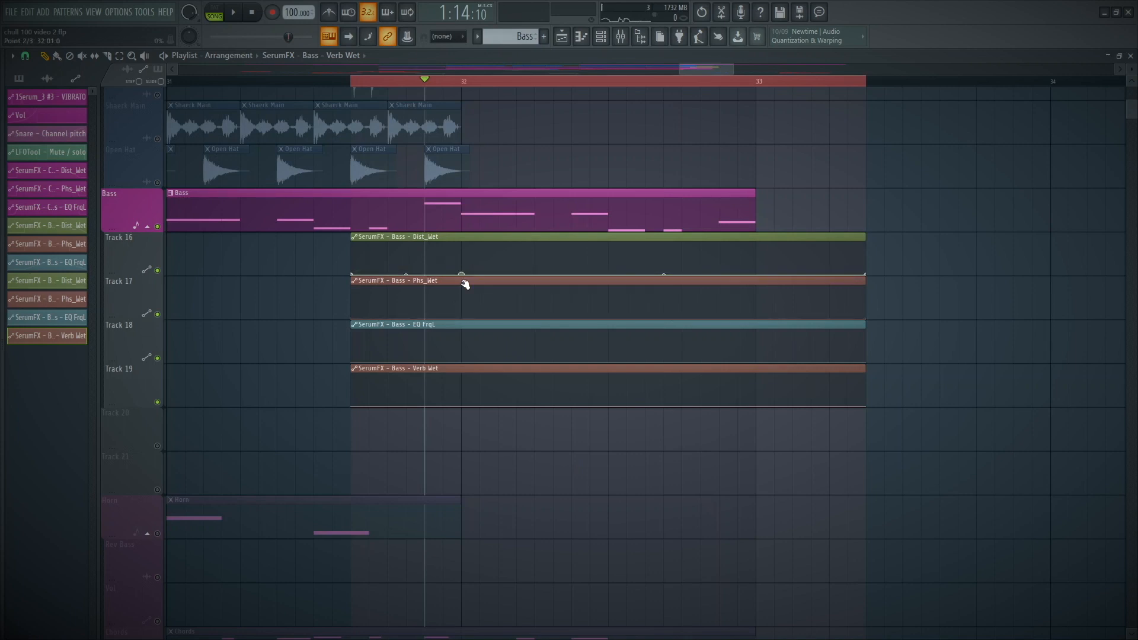
pyautogui.moveTo(464, 272); pyautogui.dragTo(459, 262)
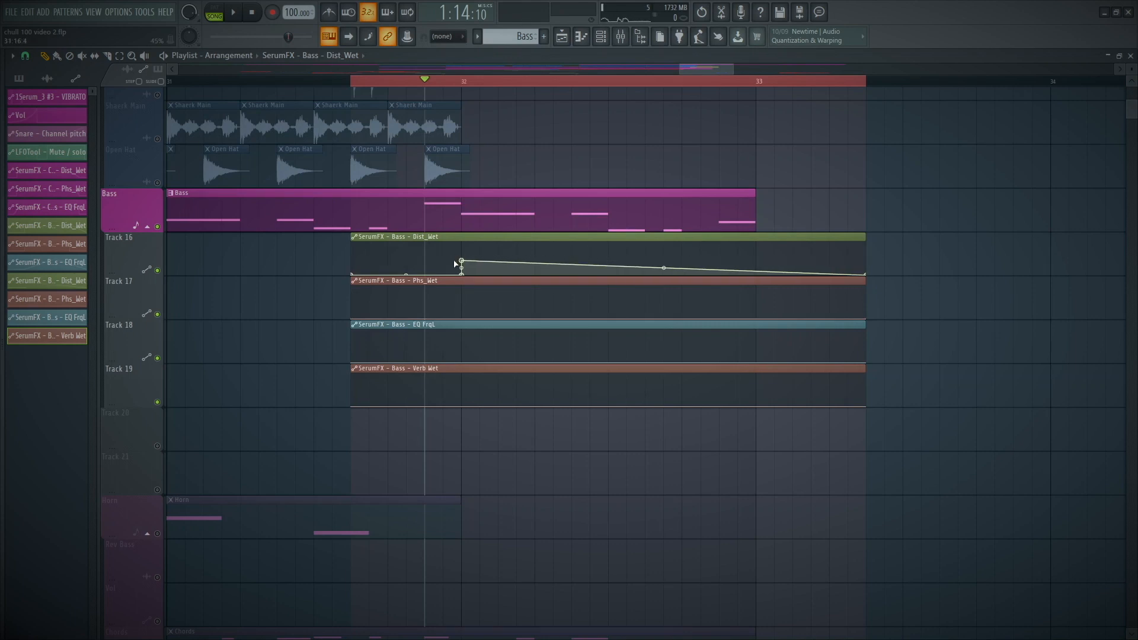
pyautogui.moveTo(632, 270); pyautogui.dragTo(756, 251)
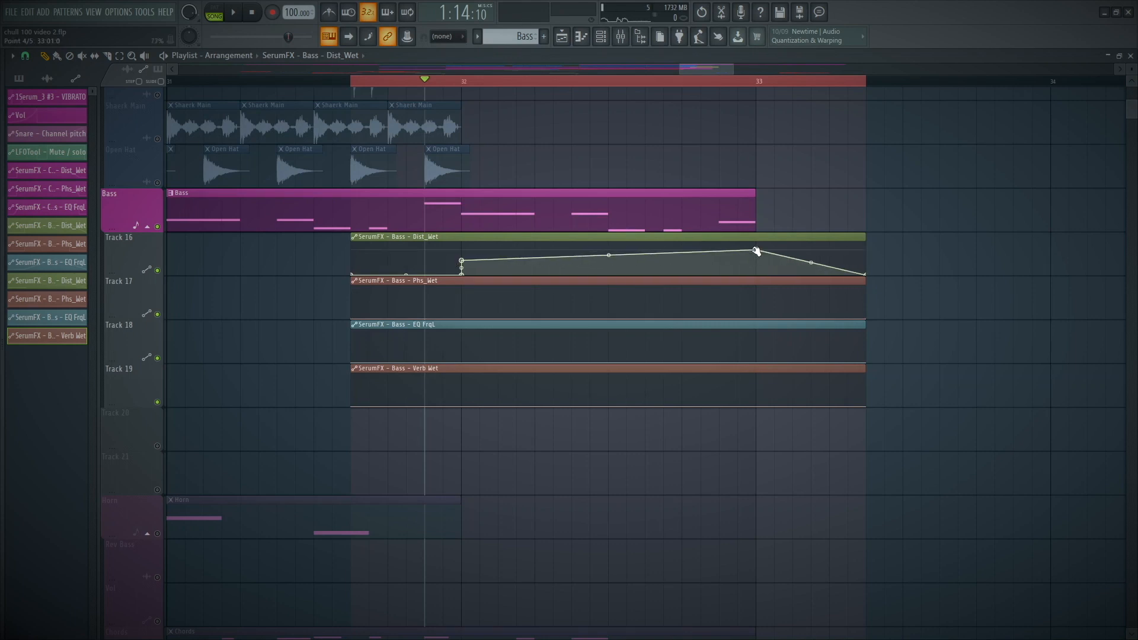
pyautogui.click(462, 81)
pyautogui.press('space')
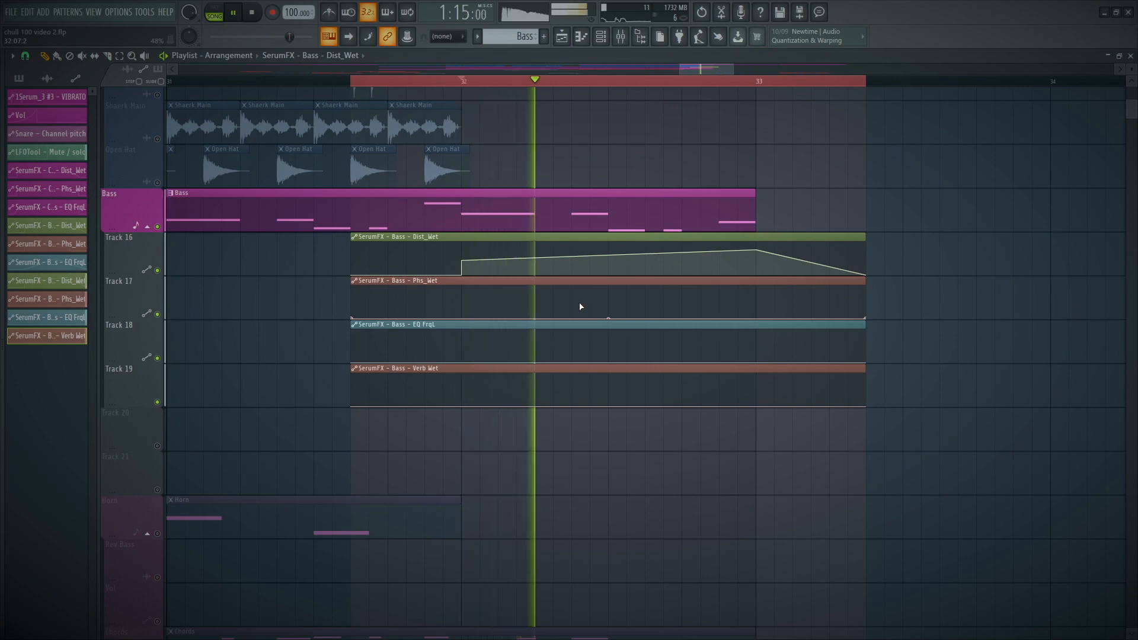
# Lower the Dist_Wet automation's points at bars 32 and 33 and drop the curve to zero at bar 33.
pyautogui.moveTo(757, 250); pyautogui.dragTo(759, 255)
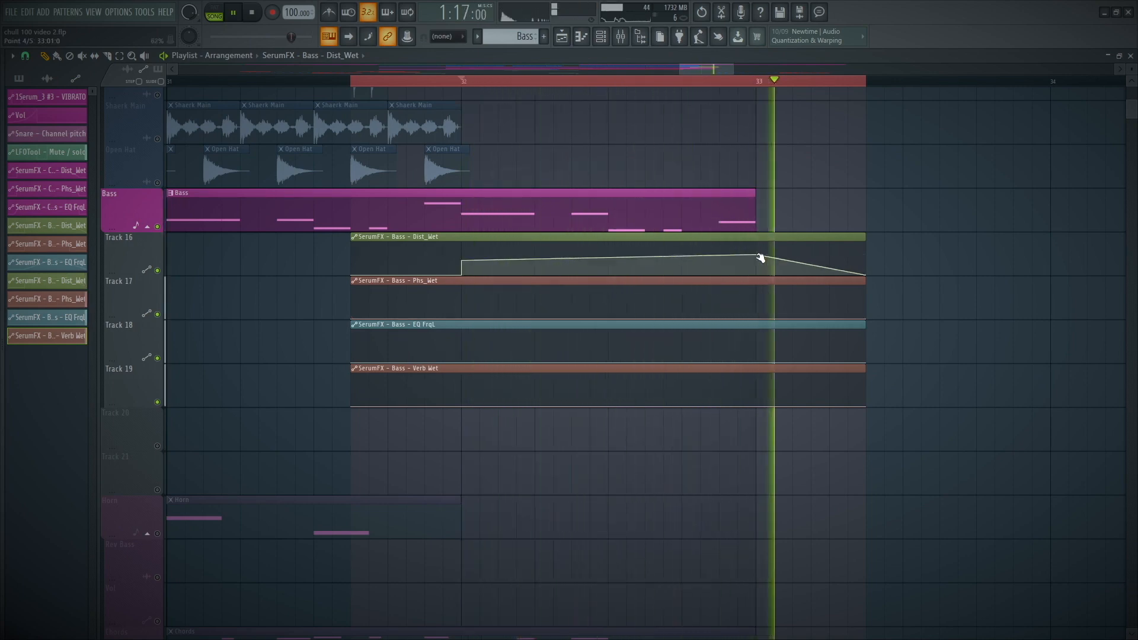
pyautogui.press('space')
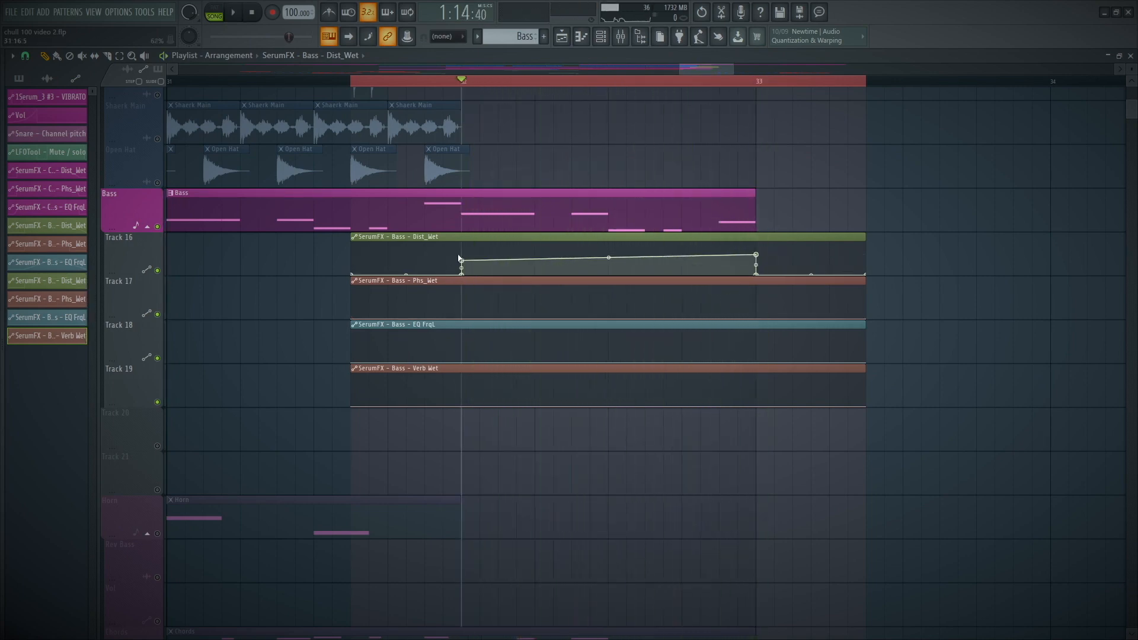
pyautogui.moveTo(459, 259); pyautogui.dragTo(471, 271)
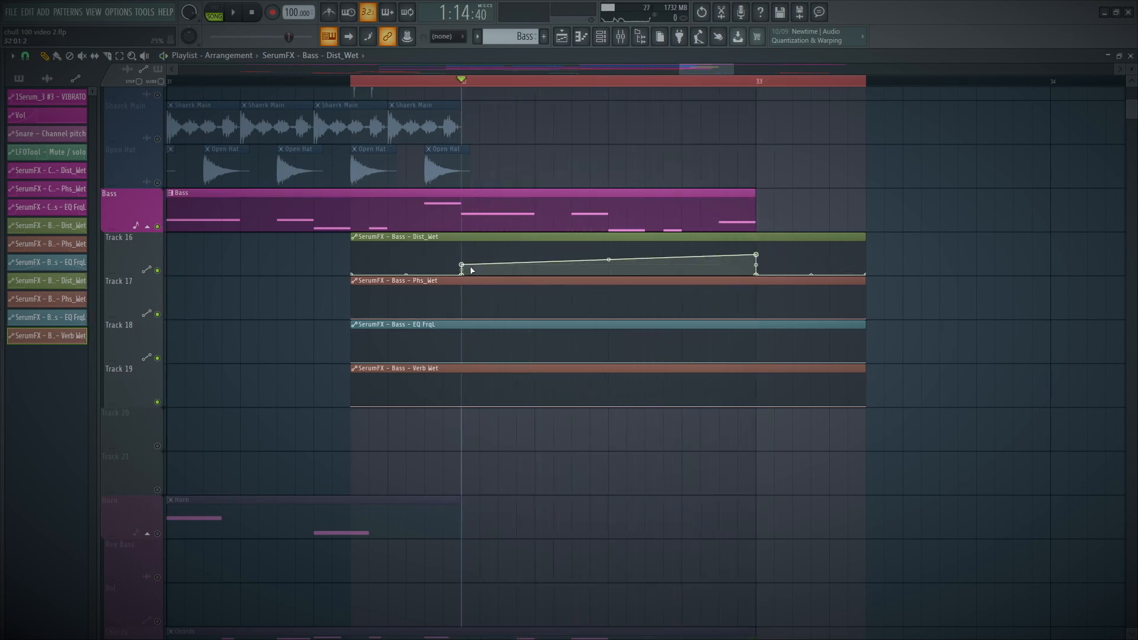
# Make the Bass Phs_Wet automation jump up at bar 32 and ramp gently higher to bar 33, and play it back.
pyautogui.rightClick(461, 312)
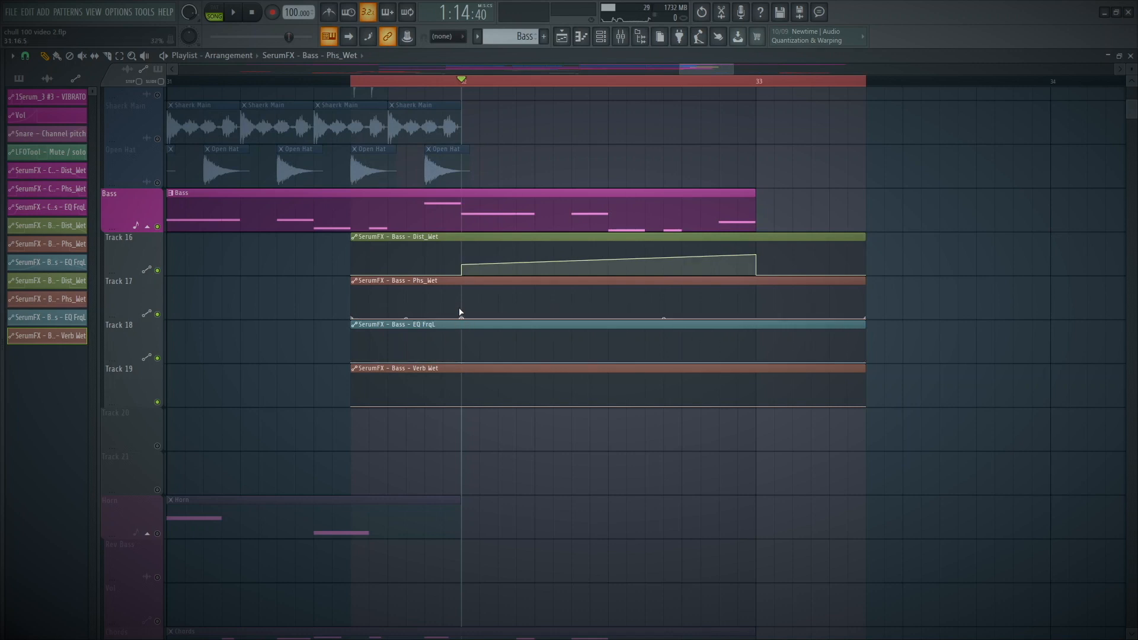
pyautogui.rightClick(461, 308)
pyautogui.rightClick(646, 324)
pyautogui.click(709, 17)
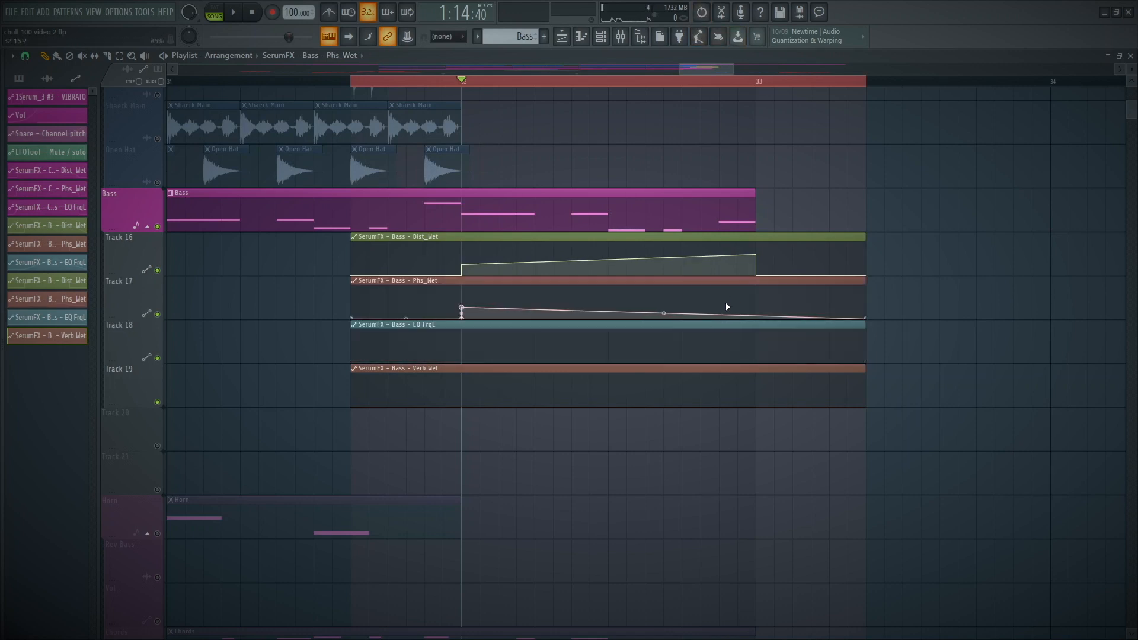
pyautogui.press('space')
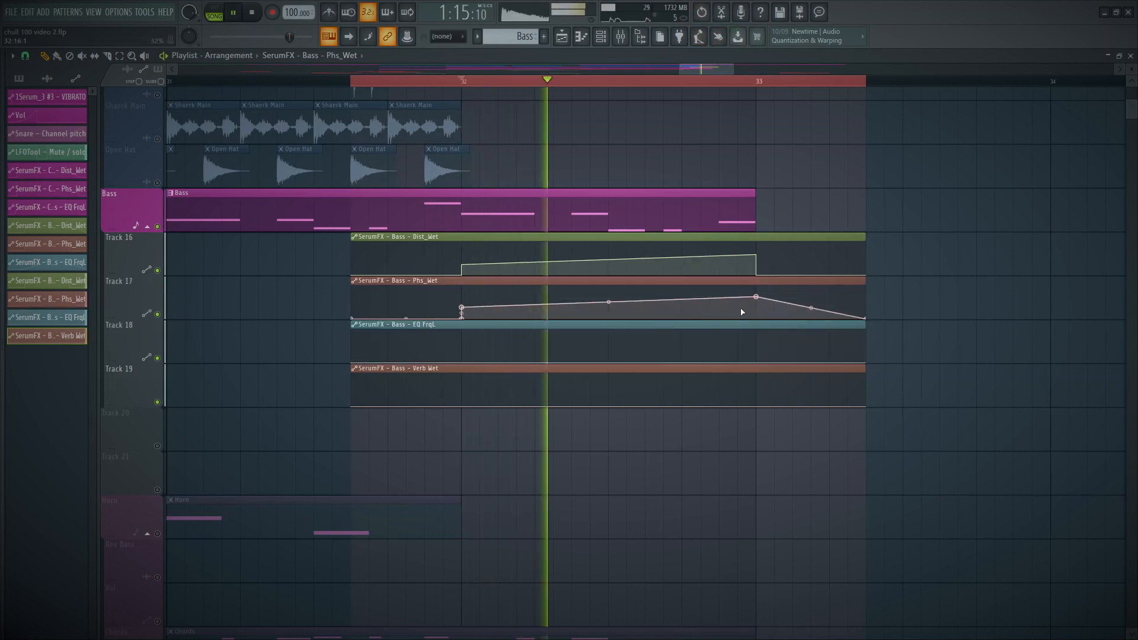
pyautogui.press('space')
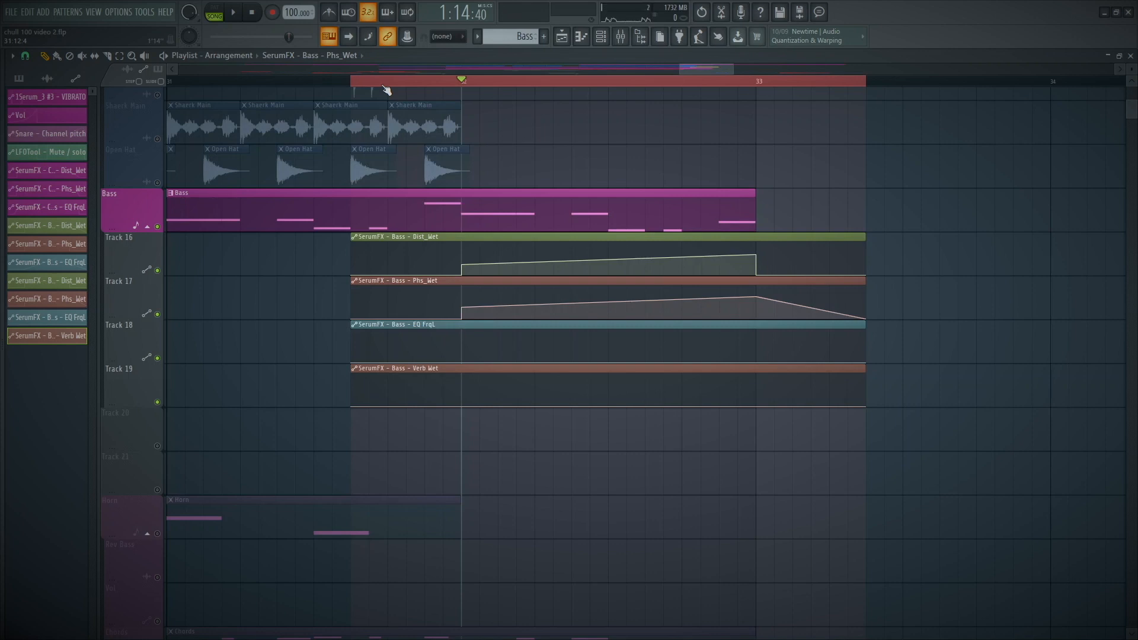
# Shape the Bass EQ FrqL automation with a small jump at bar 32, a peak late in the bar and a lower point at bar 33.
pyautogui.moveTo(461, 363); pyautogui.dragTo(467, 359)
pyautogui.moveTo(663, 360); pyautogui.dragTo(663, 336)
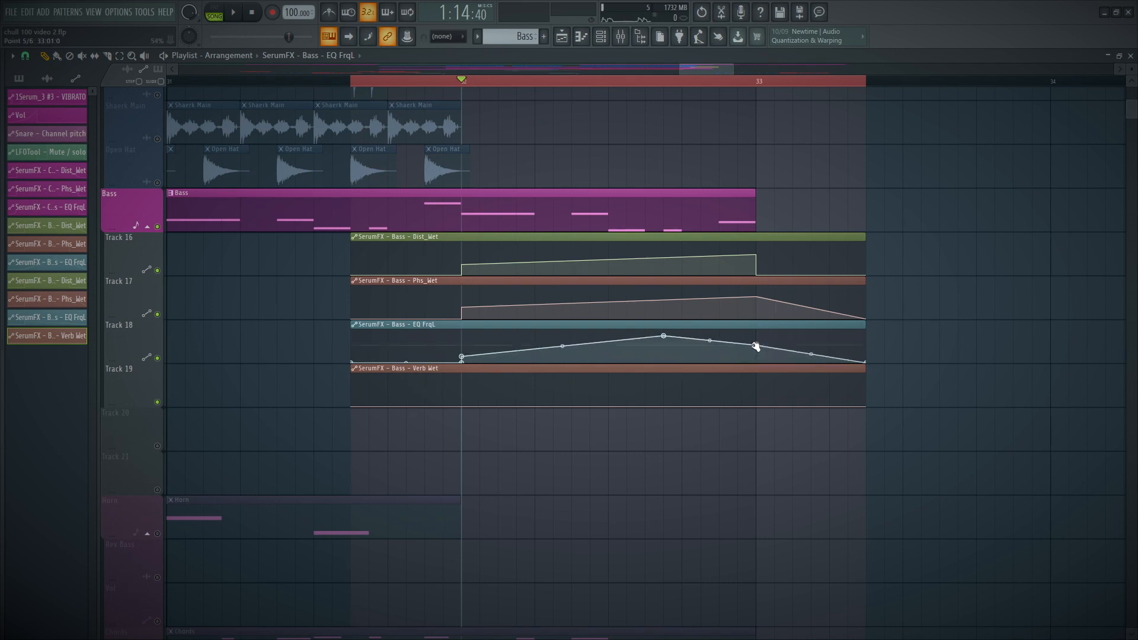
pyautogui.moveTo(751, 349); pyautogui.dragTo(758, 353)
pyautogui.moveTo(454, 88); pyautogui.dragTo(355, 95)
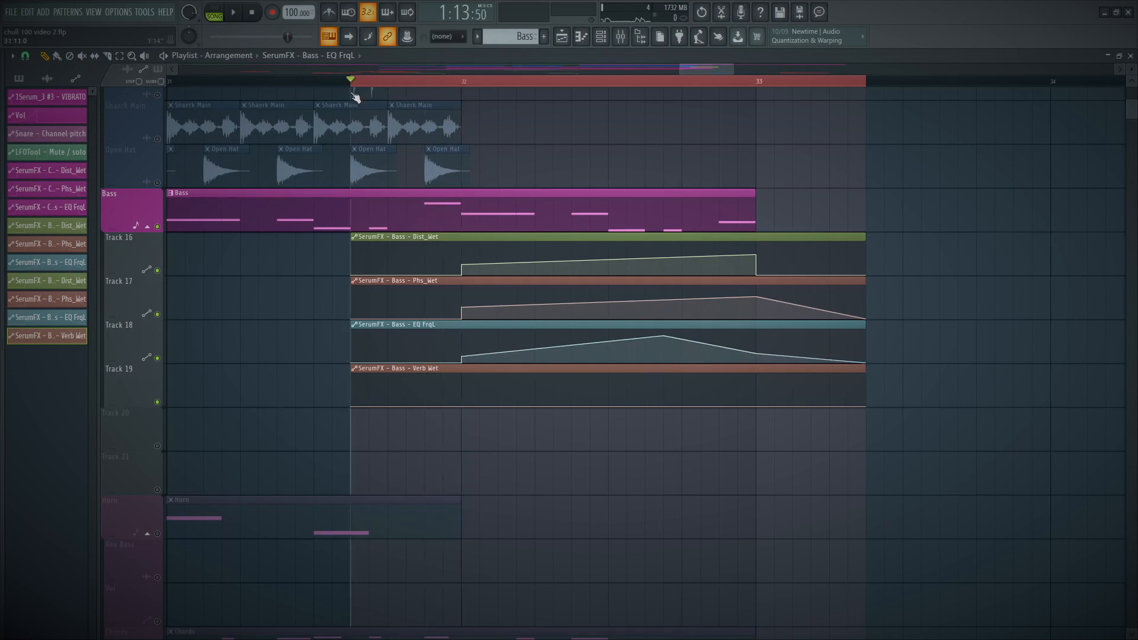
pyautogui.press('space')
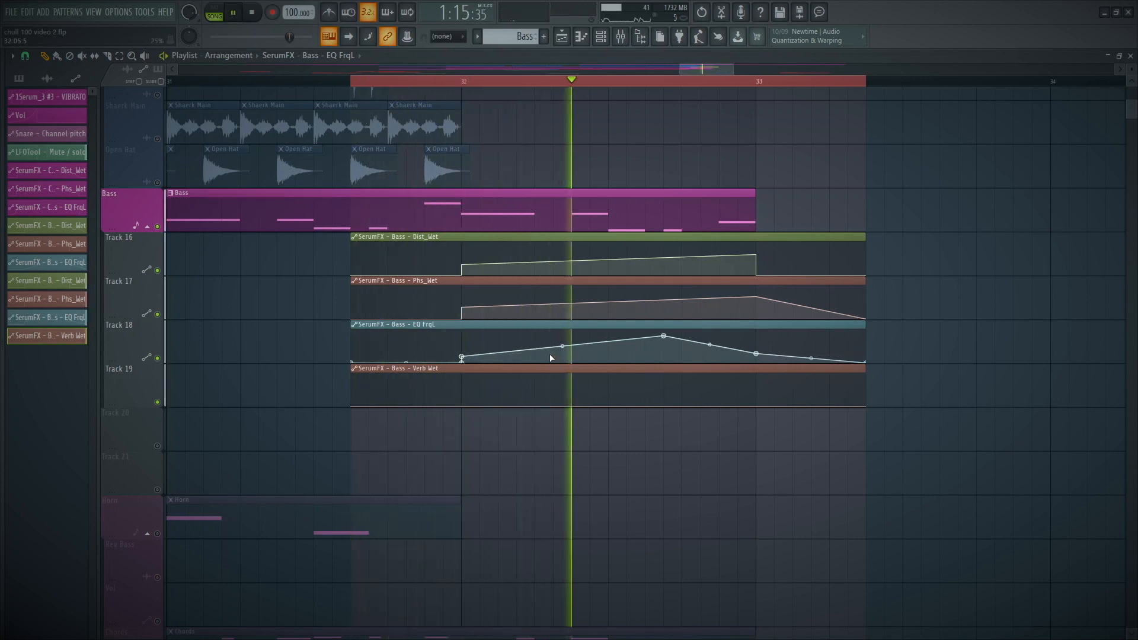
pyautogui.press('space')
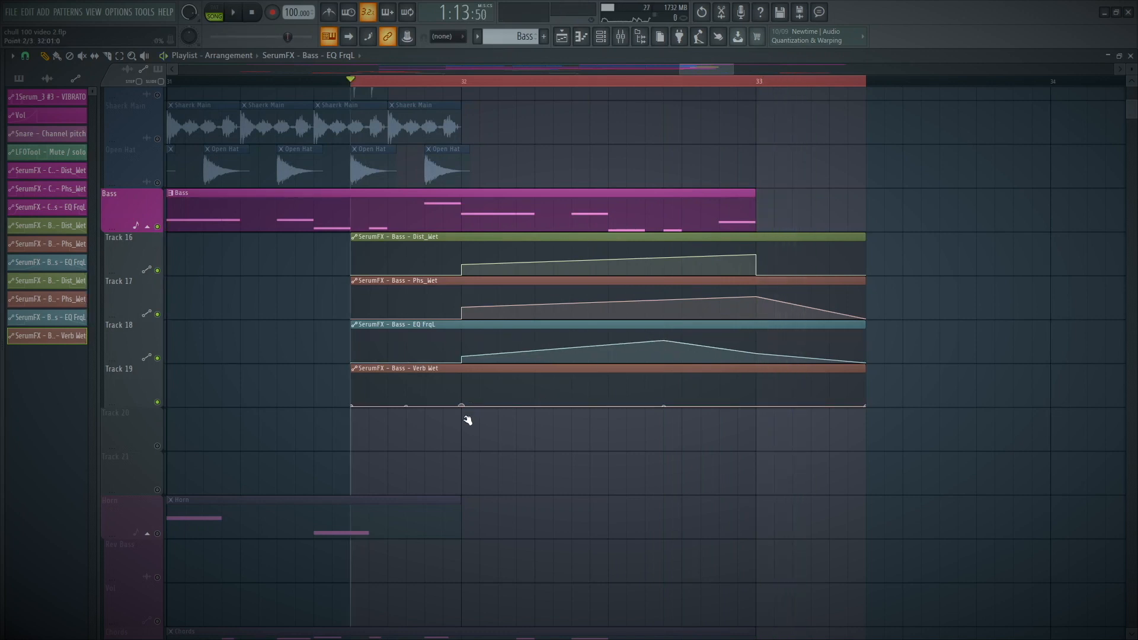
# Ramp the Bass Verb Wet automation up from mid-bar 32 to bar 33, and extend the clip with its end point raised.
pyautogui.rightClick(608, 406)
pyautogui.rightClick(698, 399)
pyautogui.moveTo(699, 399); pyautogui.dragTo(755, 389)
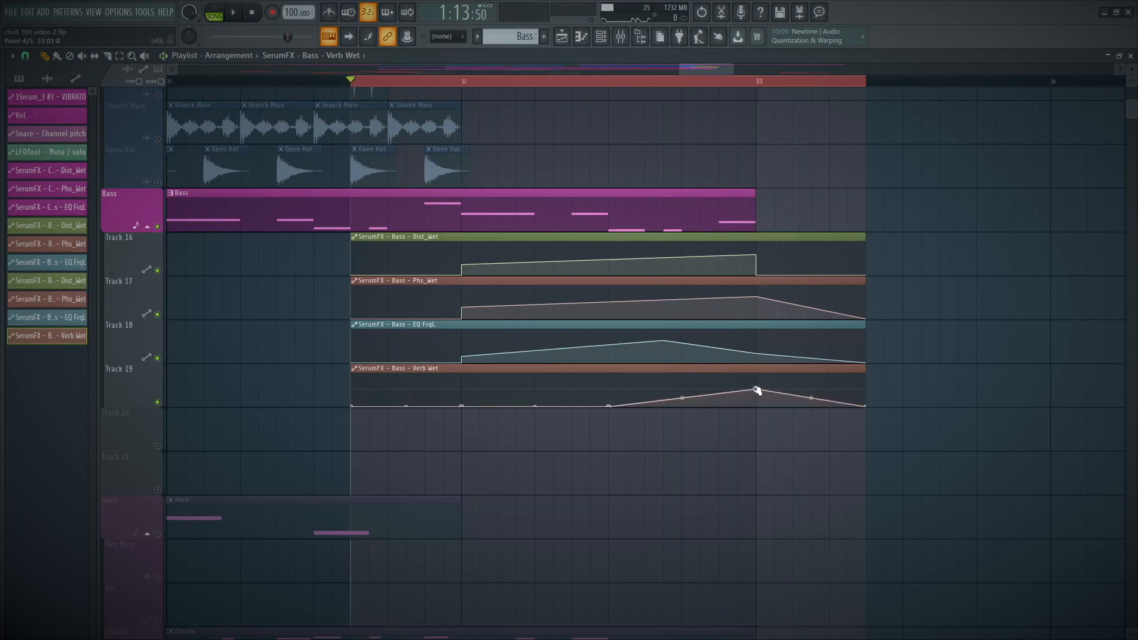
pyautogui.moveTo(865, 406); pyautogui.dragTo(902, 394)
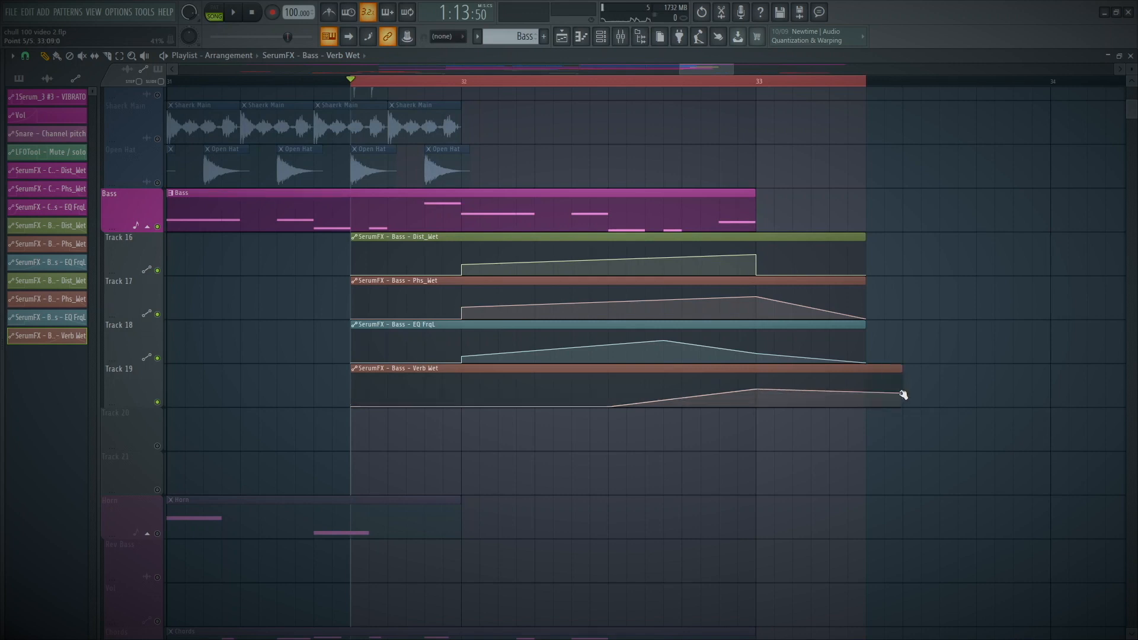
pyautogui.press('space')
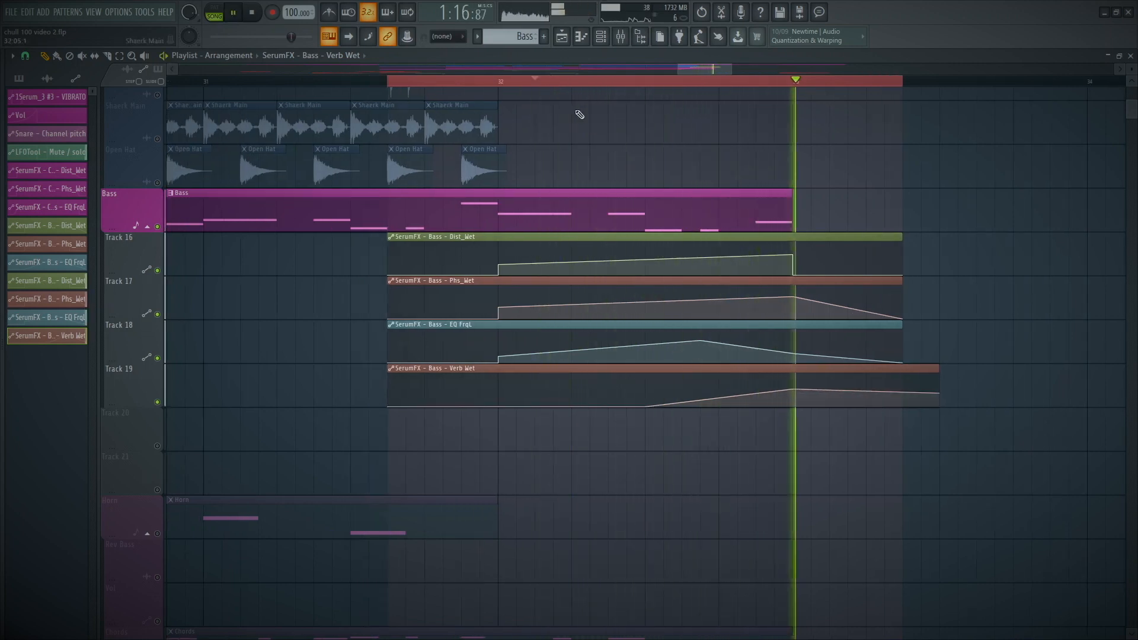
pyautogui.press('space')
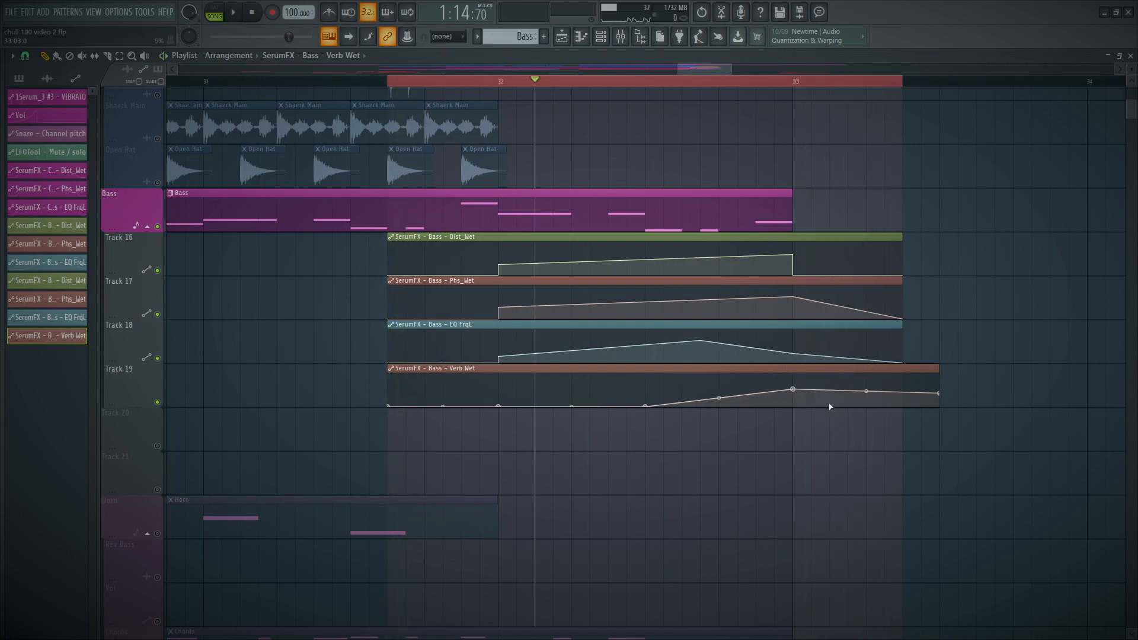
# Drop the Verb Wet automation to zero at bar 33 and keep it there to the clip's end, and play it back.
pyautogui.moveTo(830, 407); pyautogui.dragTo(792, 476)
pyautogui.moveTo(939, 393); pyautogui.dragTo(972, 462)
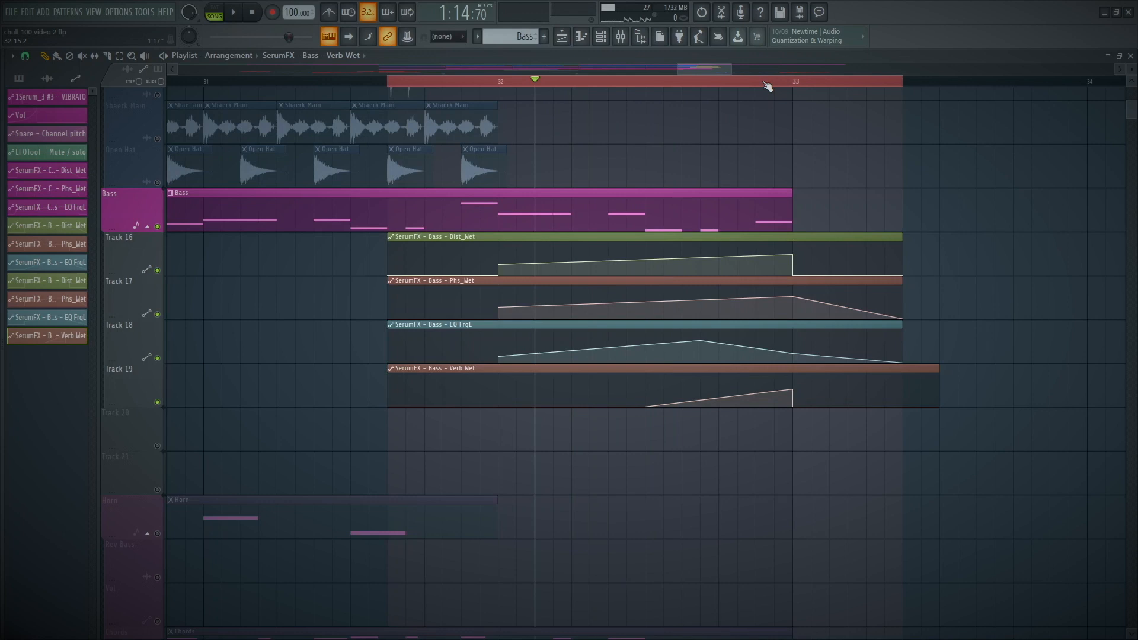
pyautogui.press('space')
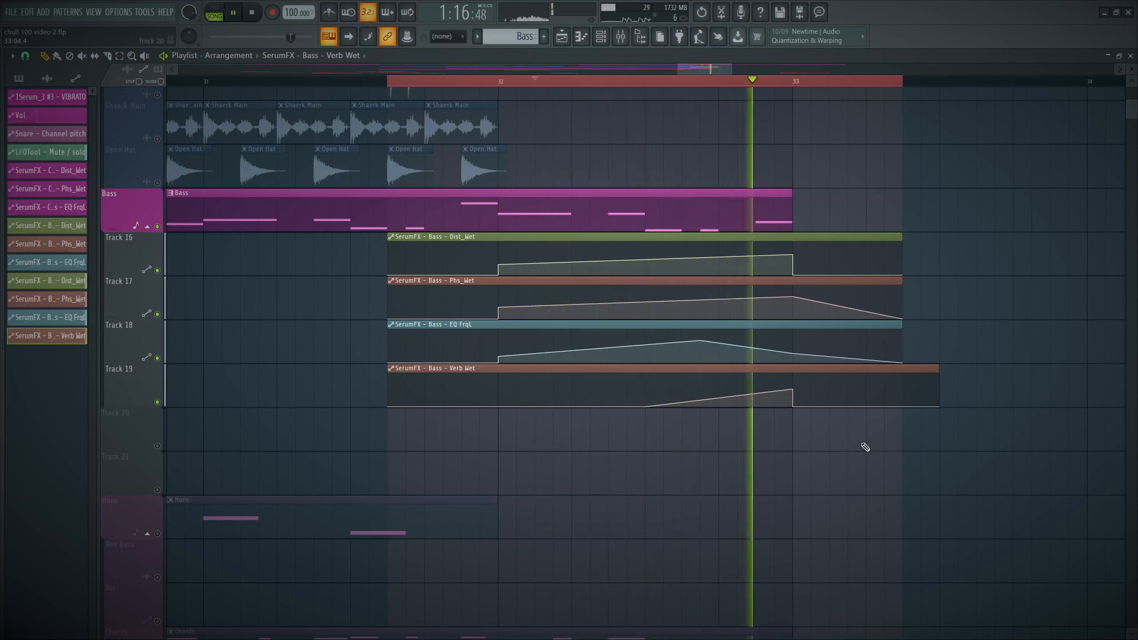
pyautogui.press('space')
# Bend the Verb Wet ramp into a late, steep curve and raise its peak at bar 33, and play the result.
pyautogui.moveTo(719, 399); pyautogui.dragTo(719, 408)
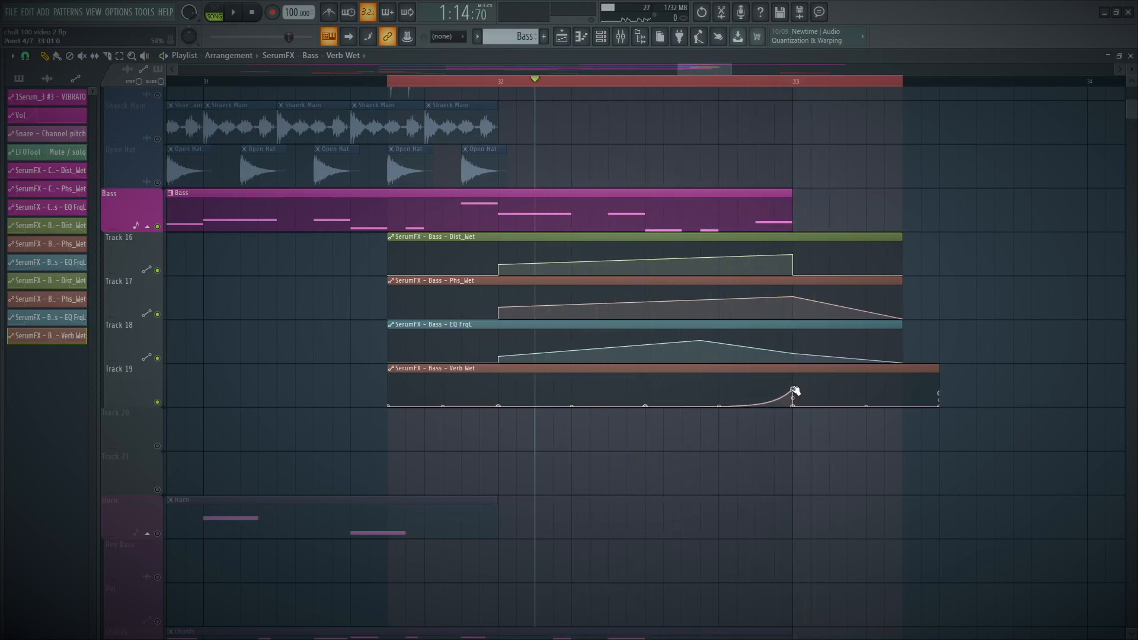
pyautogui.moveTo(794, 391); pyautogui.dragTo(792, 374)
pyautogui.press('space')
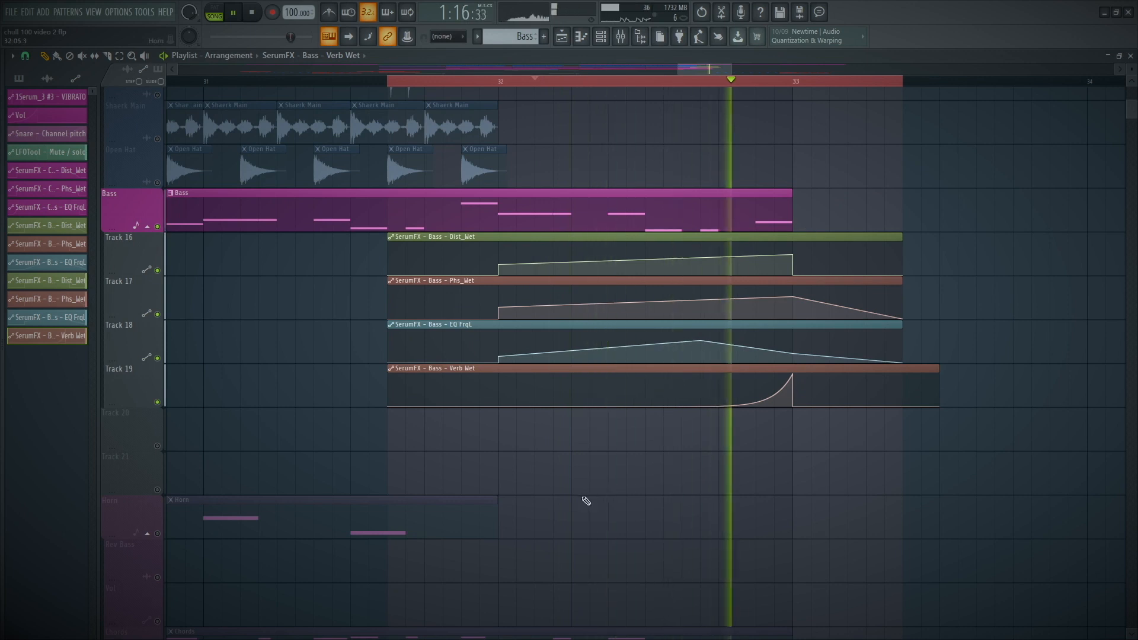
pyautogui.press('space')
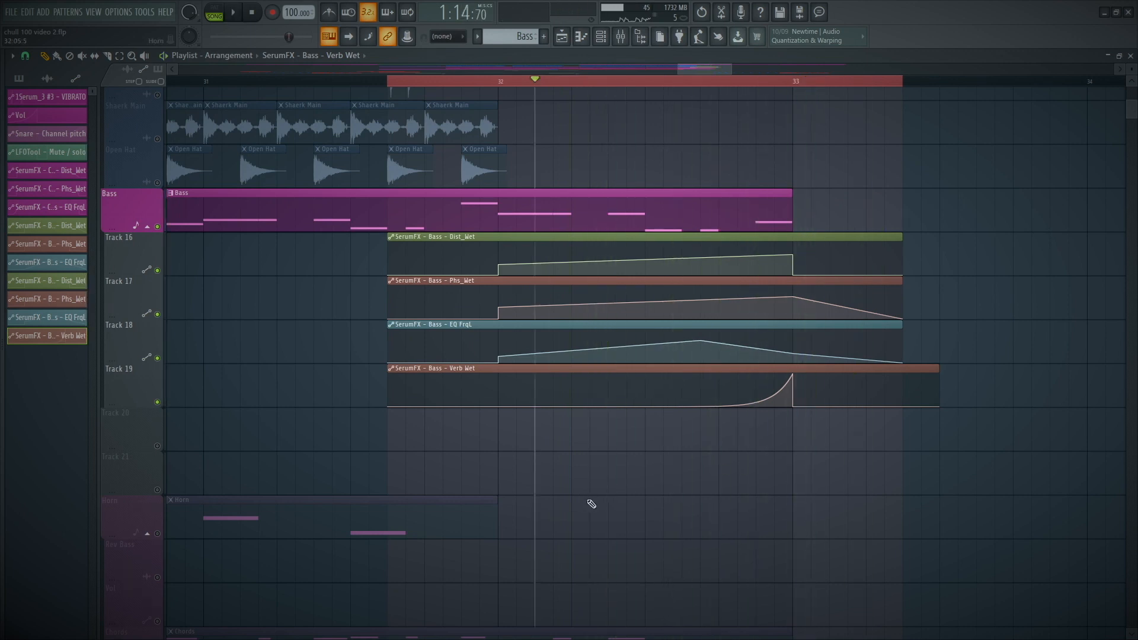
pyautogui.click(624, 38)
pyautogui.click(1121, 394)
pyautogui.keyDown('ctrl'); pyautogui.rightClick(642, 365); pyautogui.keyUp('ctrl')
pyautogui.moveTo(733, 426)
pyautogui.mouseDown()
pyautogui.moveTo(1043, 92)
pyautogui.moveTo(1073, 87)
pyautogui.mouseUp()
pyautogui.moveTo(481, 498); pyautogui.dragTo(946, 86)
pyautogui.rightClick(158, 150)
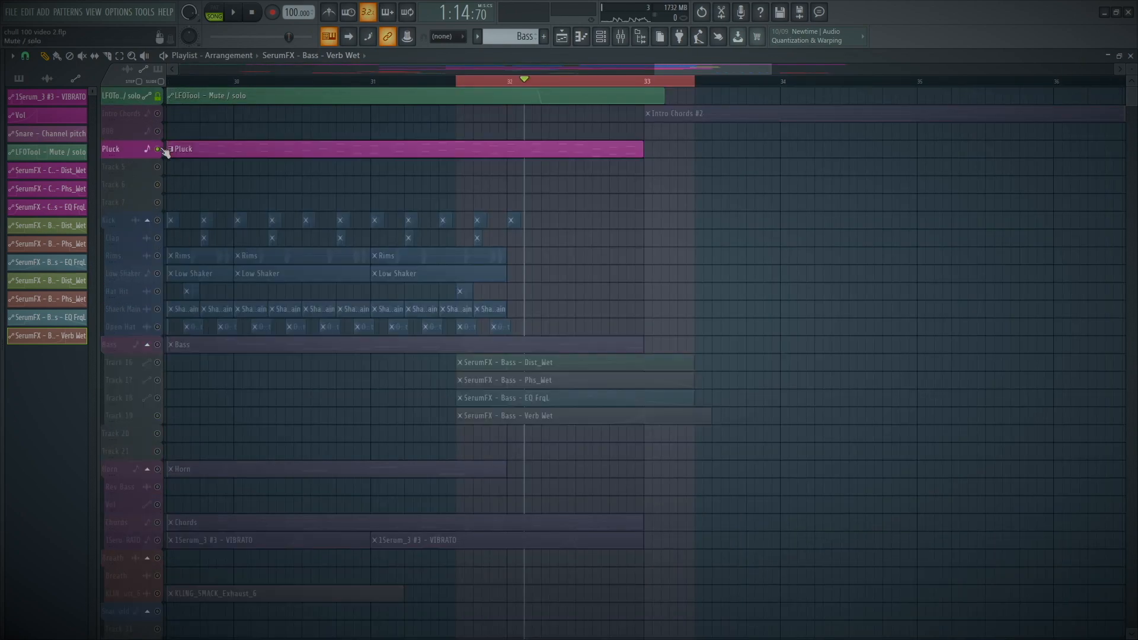
pyautogui.moveTo(922, 486); pyautogui.dragTo(238, 77)
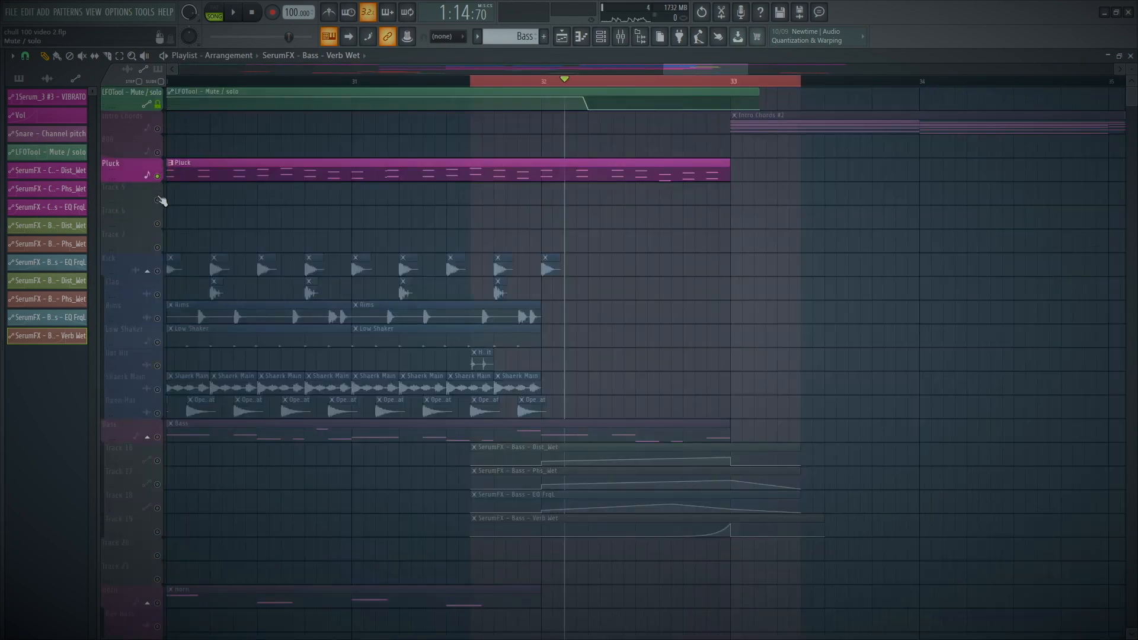
pyautogui.rightClick(157, 176)
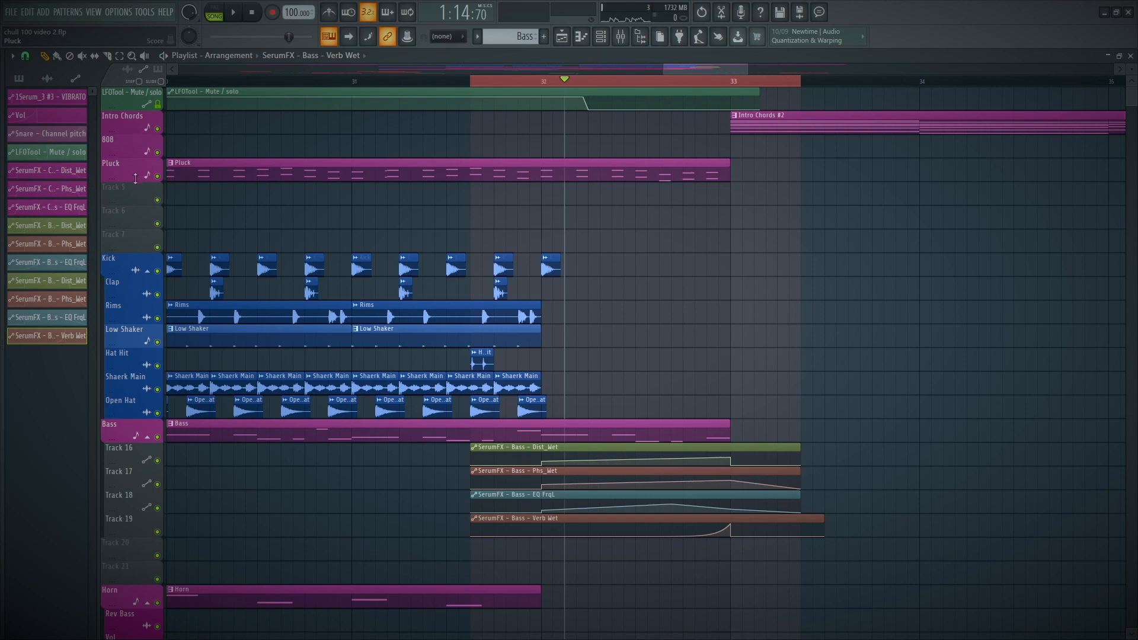
# Group playlist tracks 5 and 6 under the Pluck track.
pyautogui.rightClick(137, 195)
pyautogui.click(175, 303)
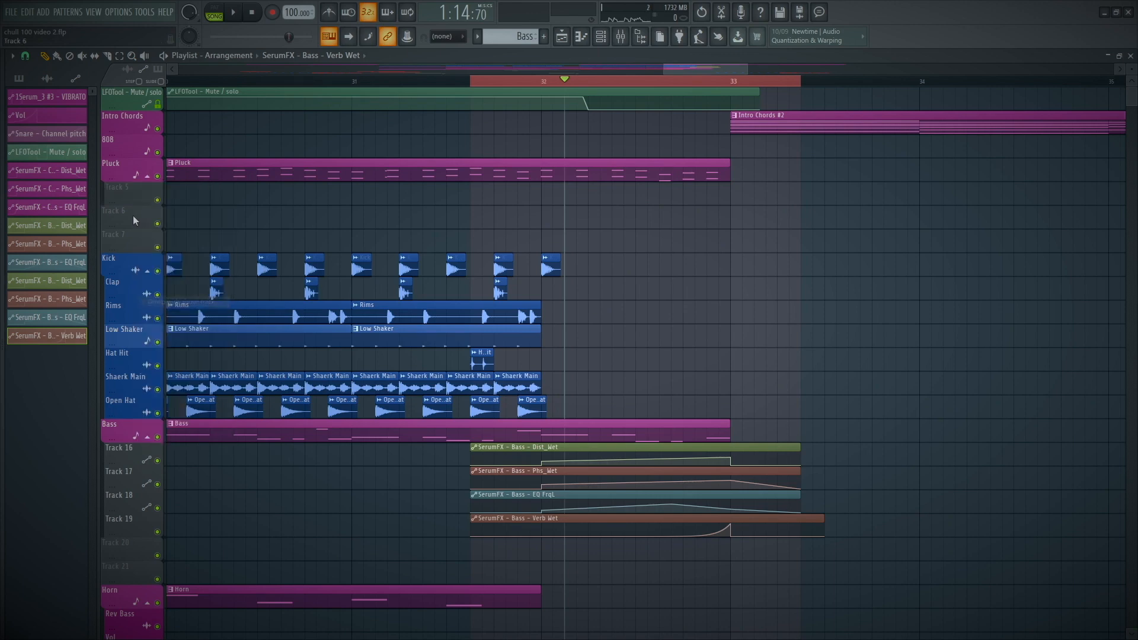
pyautogui.rightClick(133, 216)
pyautogui.click(175, 326)
# Solo the Pluck group for playback from bar 32 and move the time selection's start to one beat before bar 32.
pyautogui.moveTo(950, 397); pyautogui.dragTo(333, 122)
pyautogui.rightClick(158, 217)
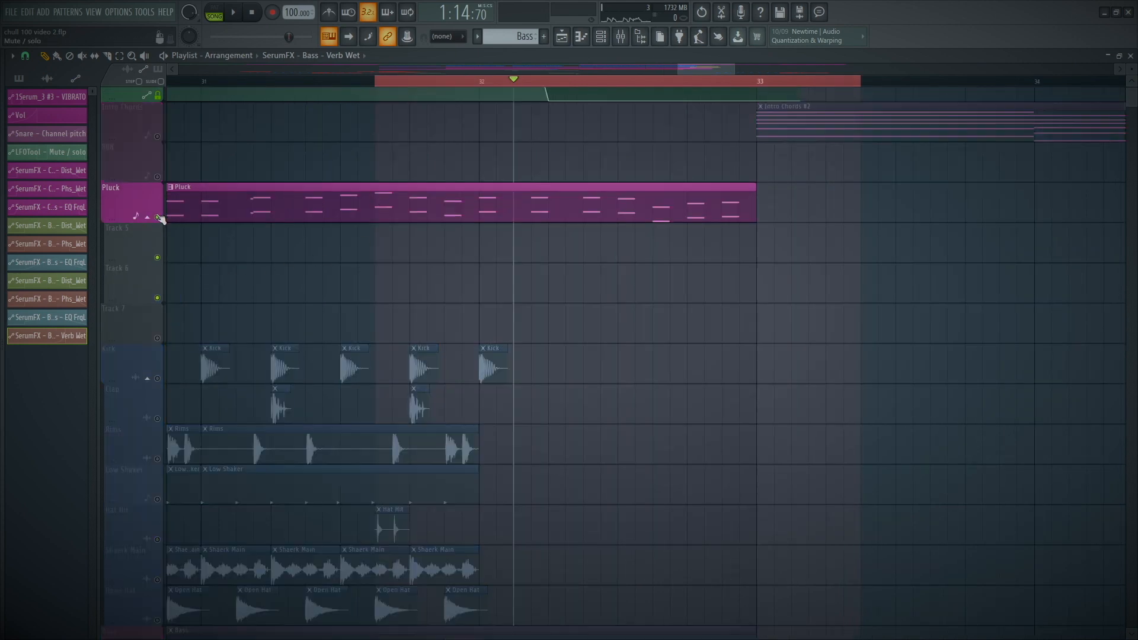
pyautogui.click(482, 83)
pyautogui.press('space')
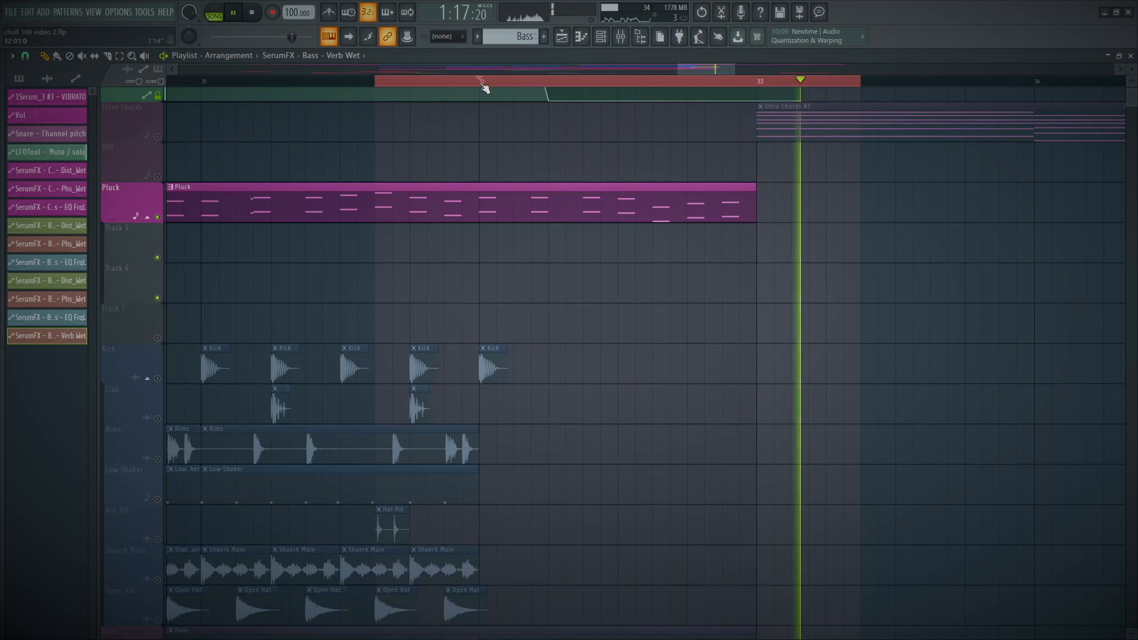
pyautogui.press('space')
pyautogui.keyDown('ctrl'); pyautogui.click(479, 83); pyautogui.keyUp('ctrl')
pyautogui.moveTo(480, 83); pyautogui.dragTo(410, 82)
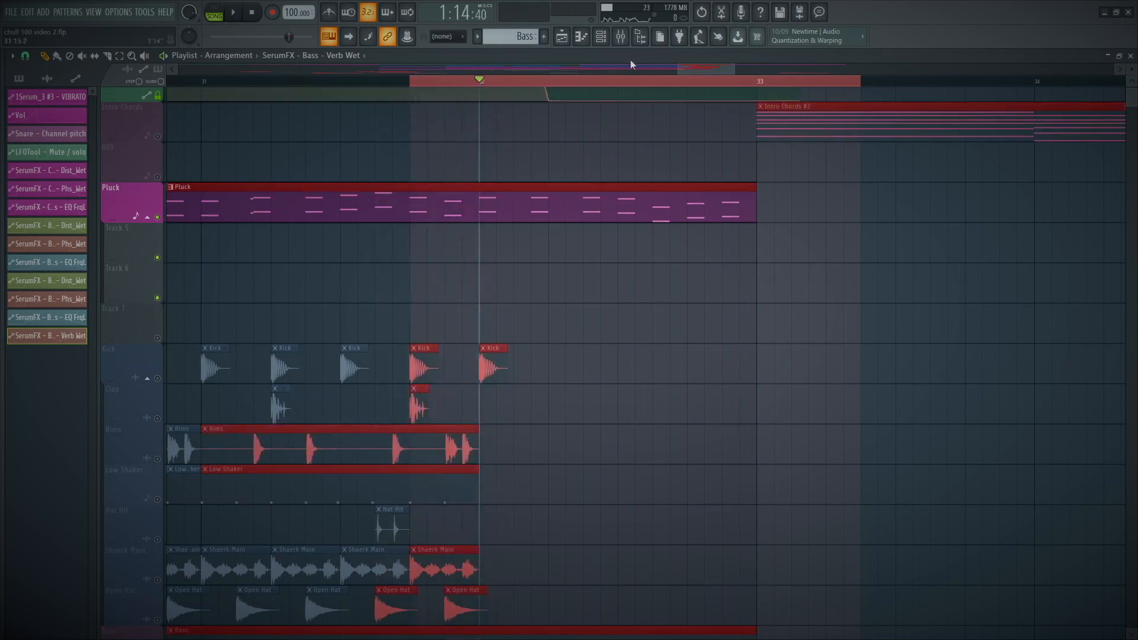
# Add Fruity Filter to slot 9 of the Lead mixer track and create an automation clip for its cutoff frequency.
pyautogui.click(621, 36)
pyautogui.click(584, 406)
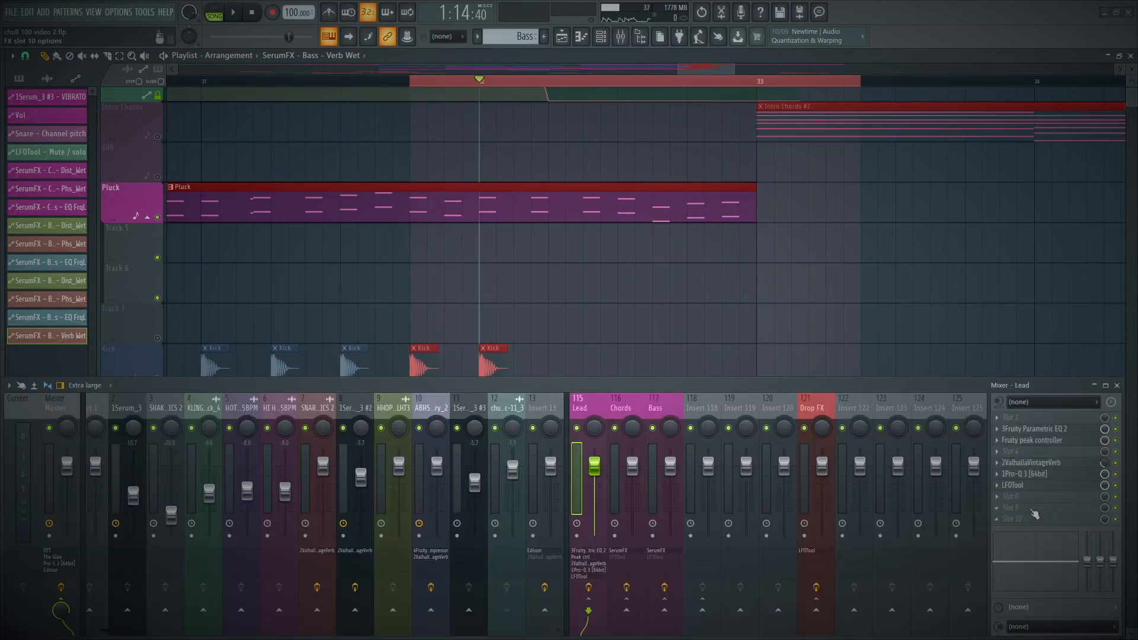
pyautogui.click(1034, 511)
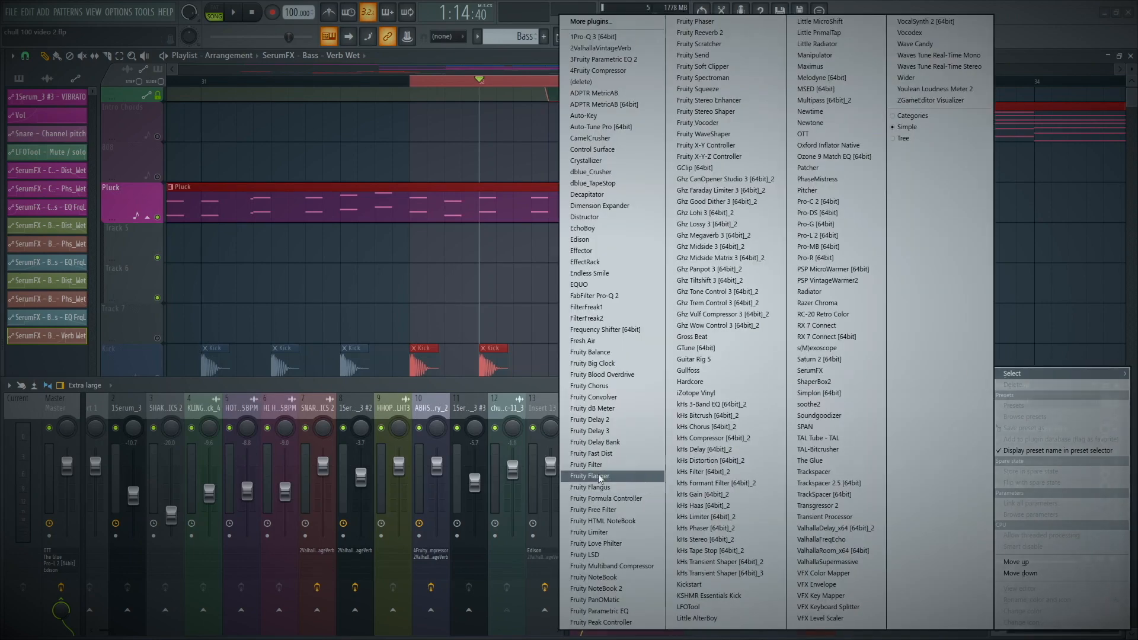
pyautogui.click(598, 465)
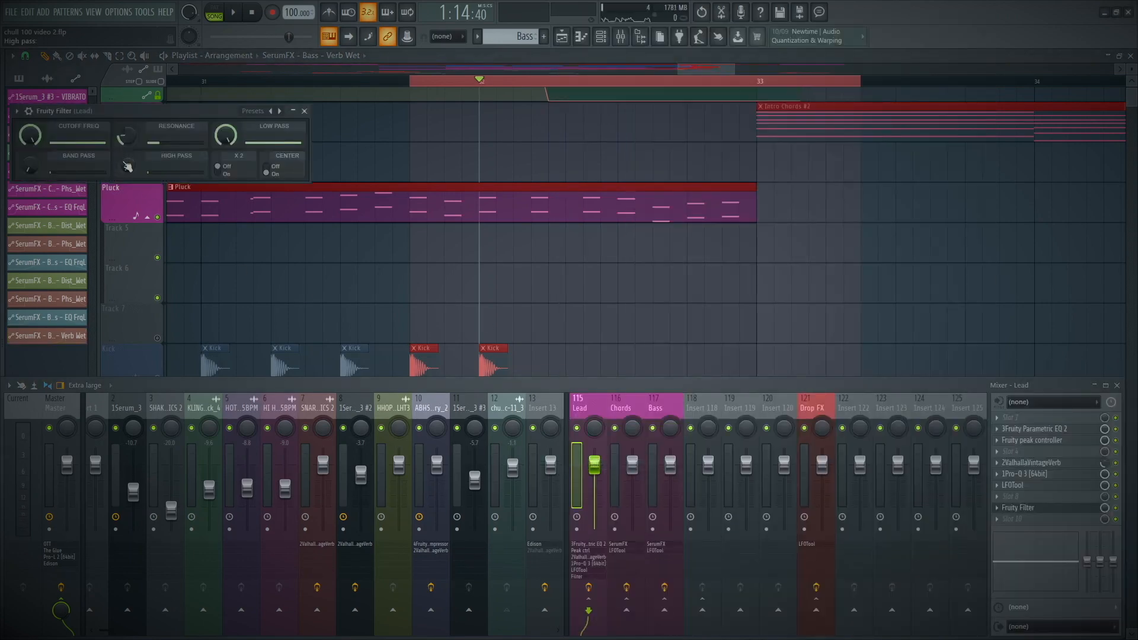
pyautogui.rightClick(37, 150)
pyautogui.click(63, 225)
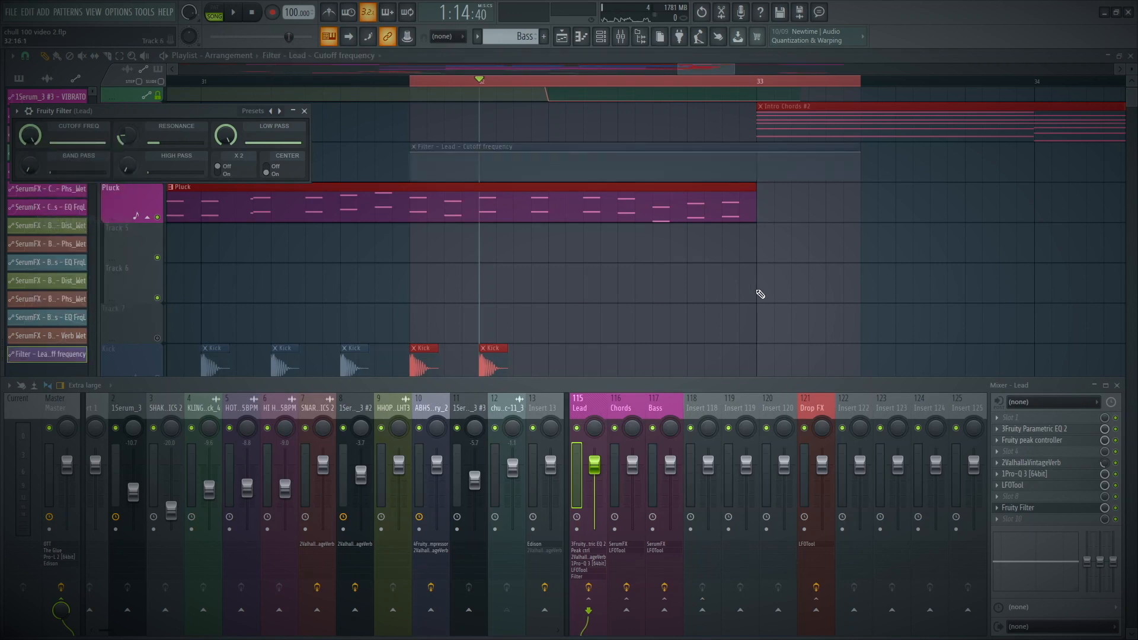
# Move the Lead cutoff automation clip onto Track 5 and shape a linear fall from beat 2 of bar 32 to 26% at bar 33.
pyautogui.moveTo(498, 146); pyautogui.dragTo(464, 277)
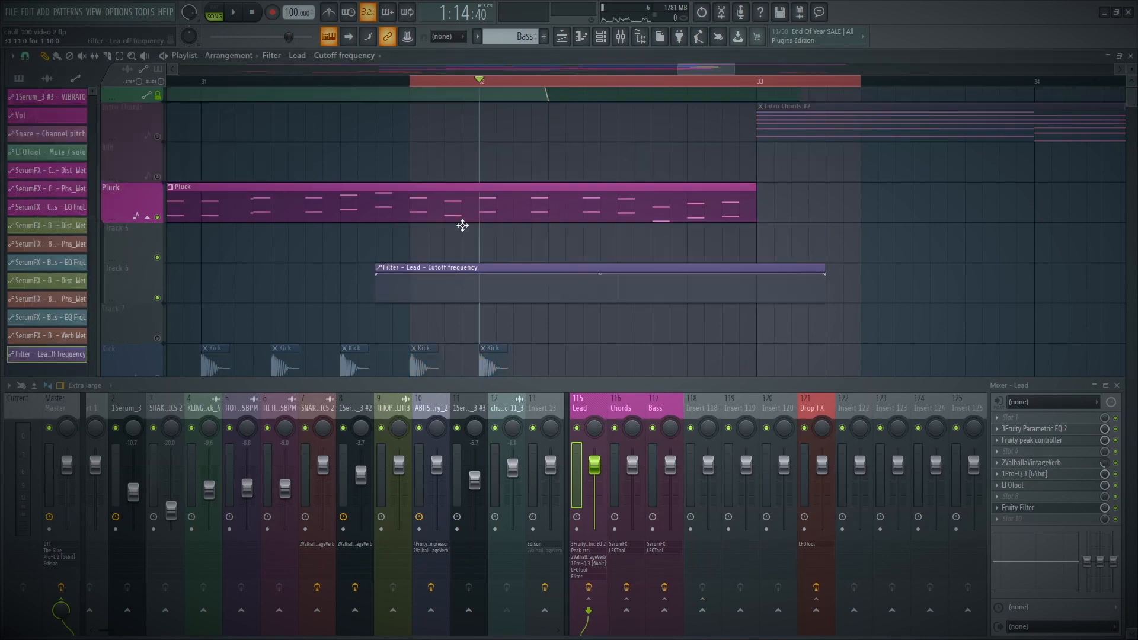
pyautogui.moveTo(463, 225); pyautogui.dragTo(462, 226)
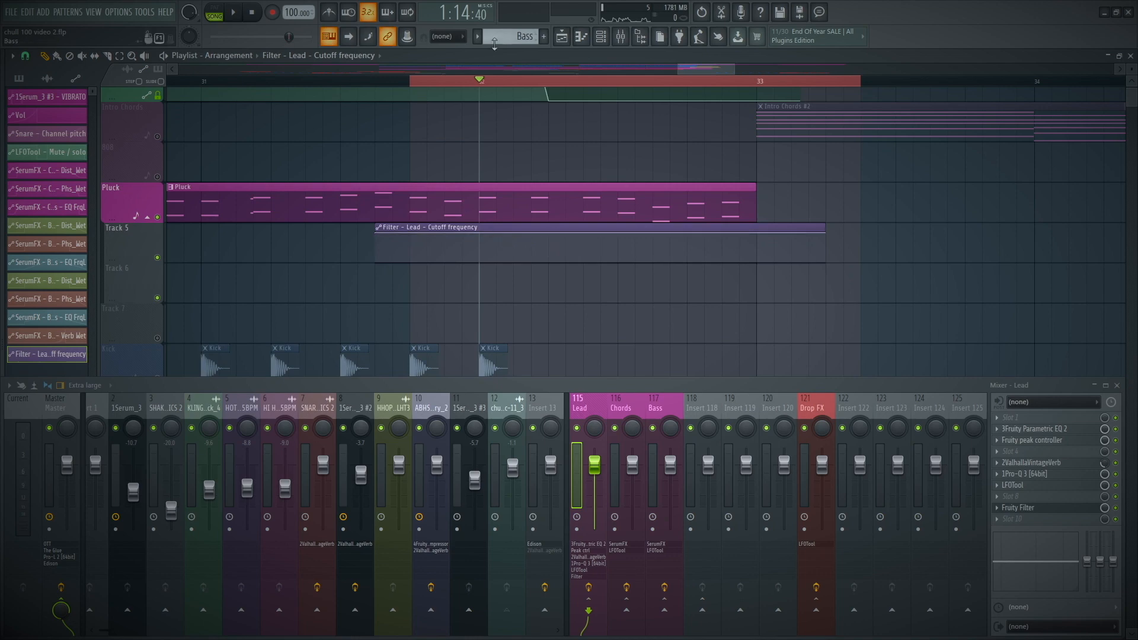
pyautogui.moveTo(706, 233); pyautogui.dragTo(759, 255)
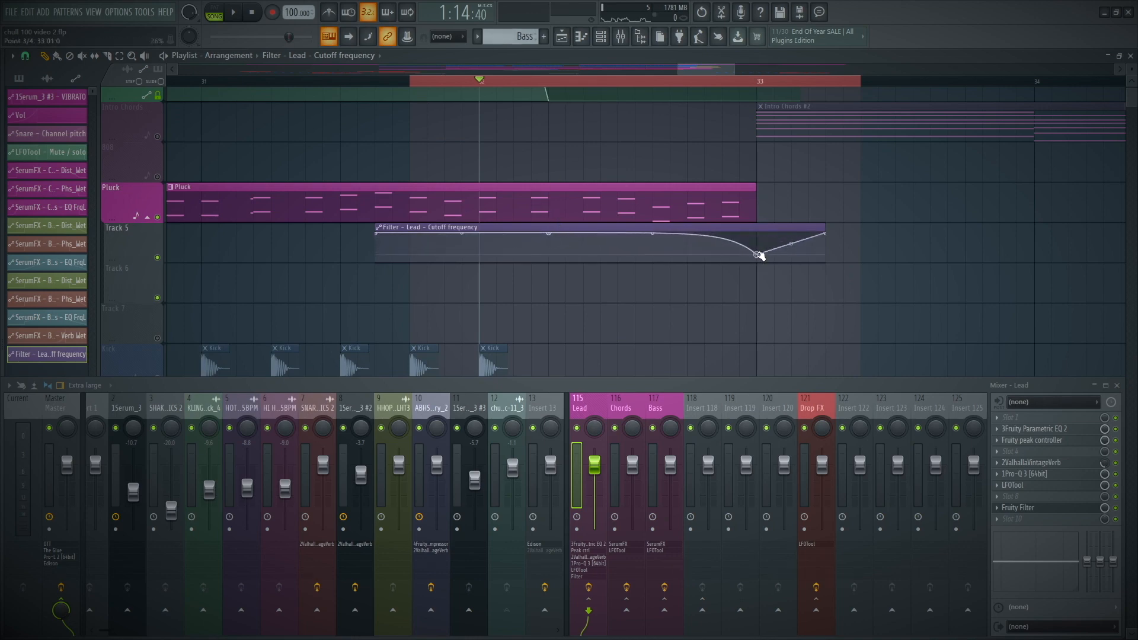
pyautogui.moveTo(653, 237); pyautogui.dragTo(653, 244)
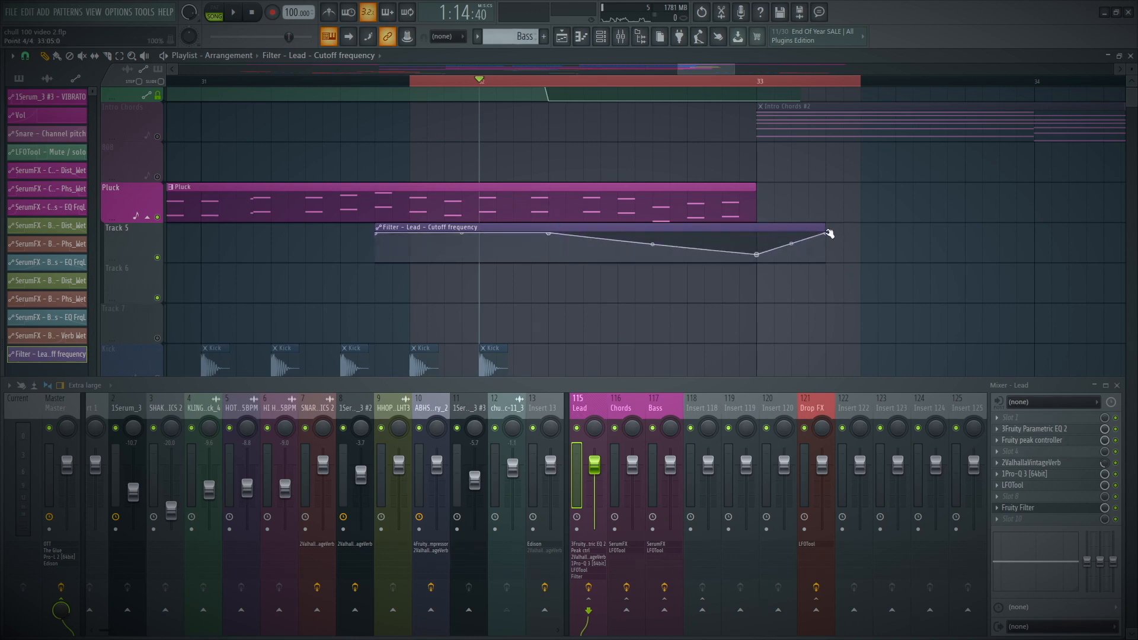
pyautogui.moveTo(833, 253); pyautogui.dragTo(936, 253)
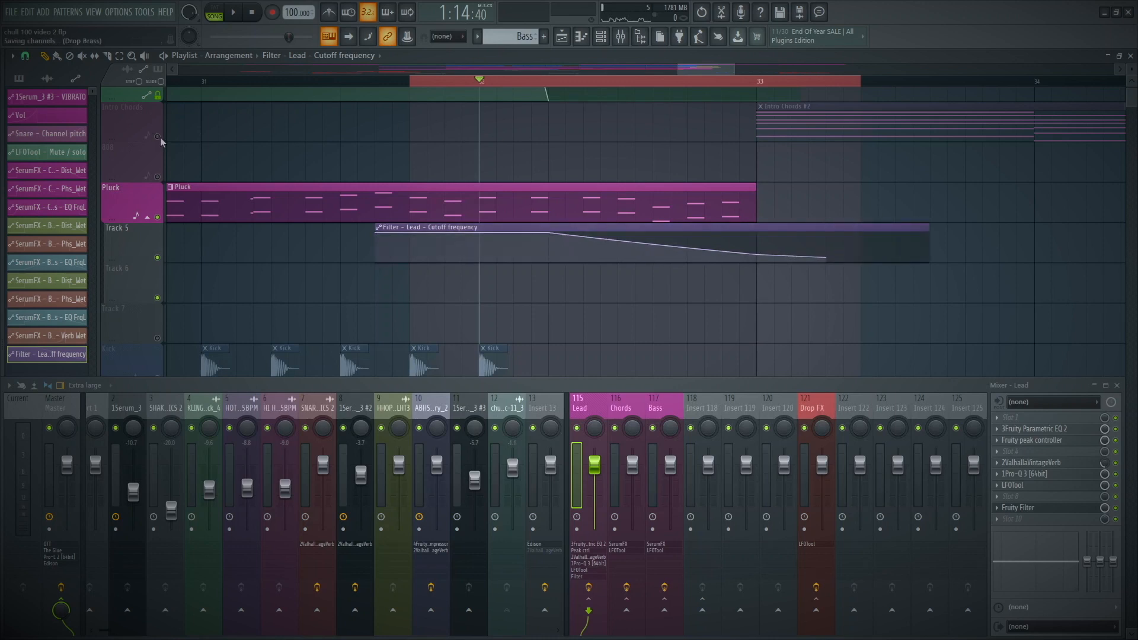
# Play the filter sweep, raise the cutoff envelope's last point shortly after bar 33 so the filter reopens, and replay it.
pyautogui.press('space')
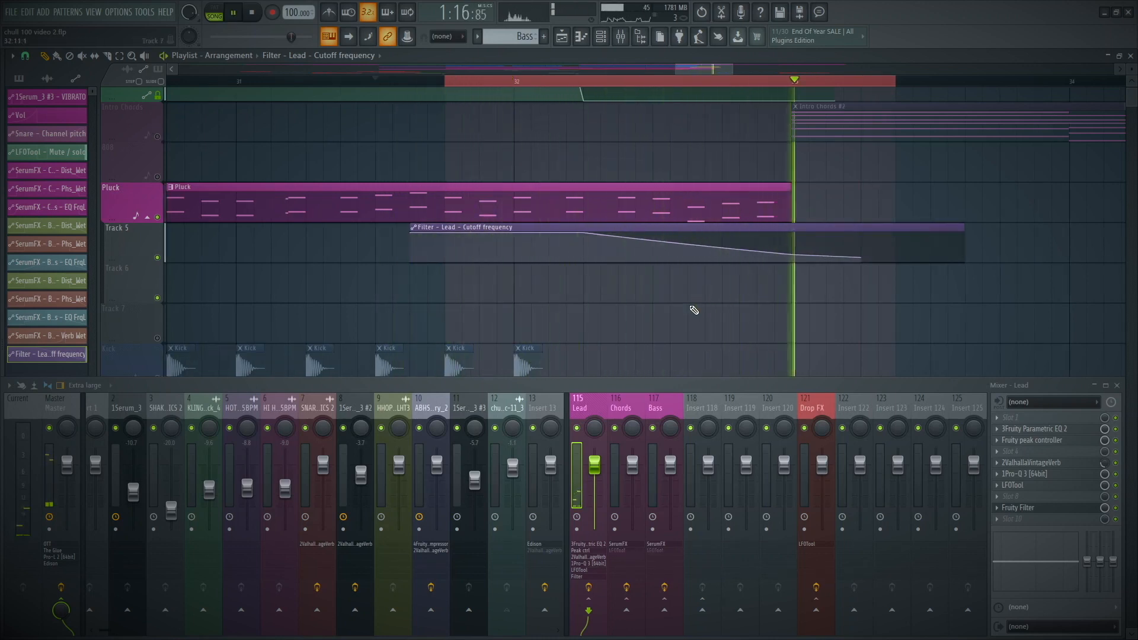
pyautogui.press('space')
pyautogui.click(791, 255)
pyautogui.moveTo(861, 258); pyautogui.dragTo(877, 237)
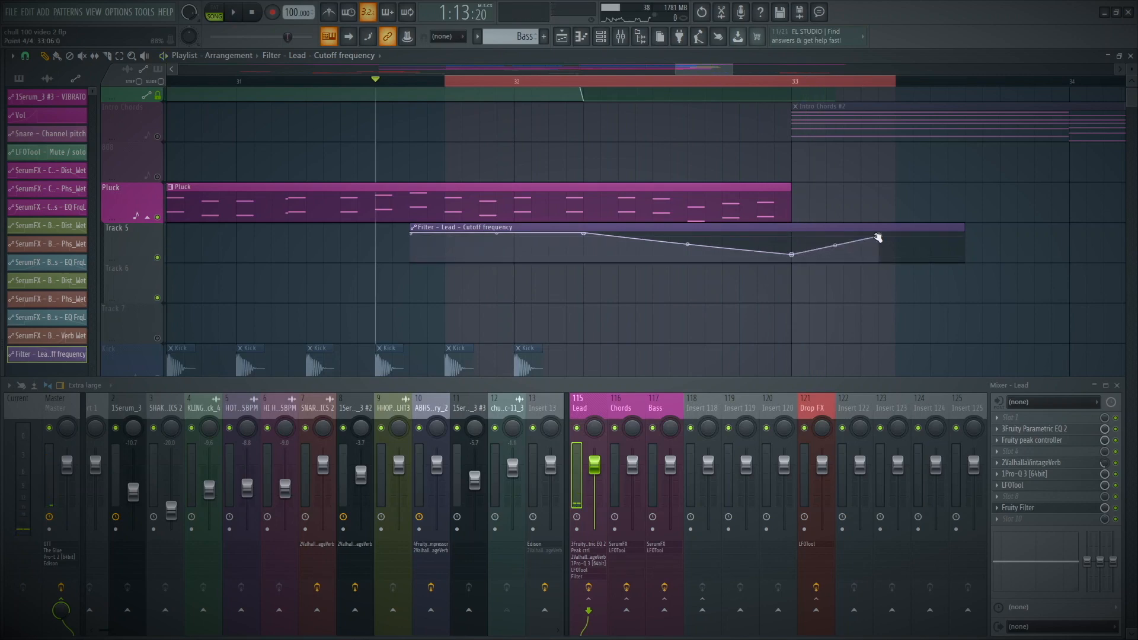
pyautogui.press('space')
pyautogui.click(670, 81)
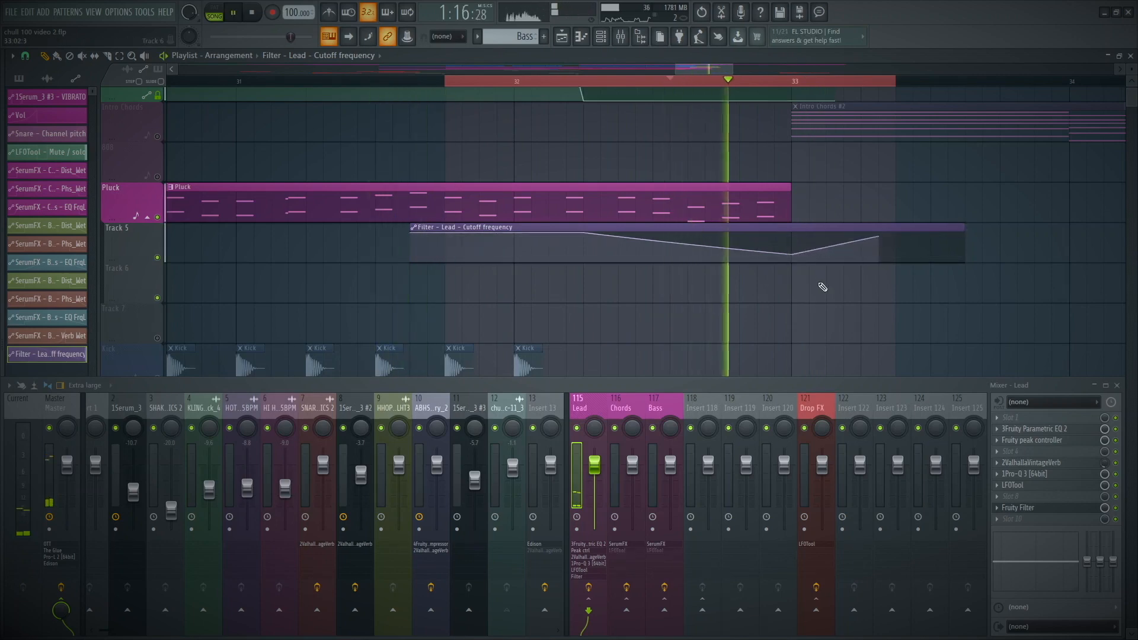
pyautogui.press('space')
# Return all playlist tracks to playback, place the playhead just before bar 32, and close the mixer.
pyautogui.rightClick(157, 137)
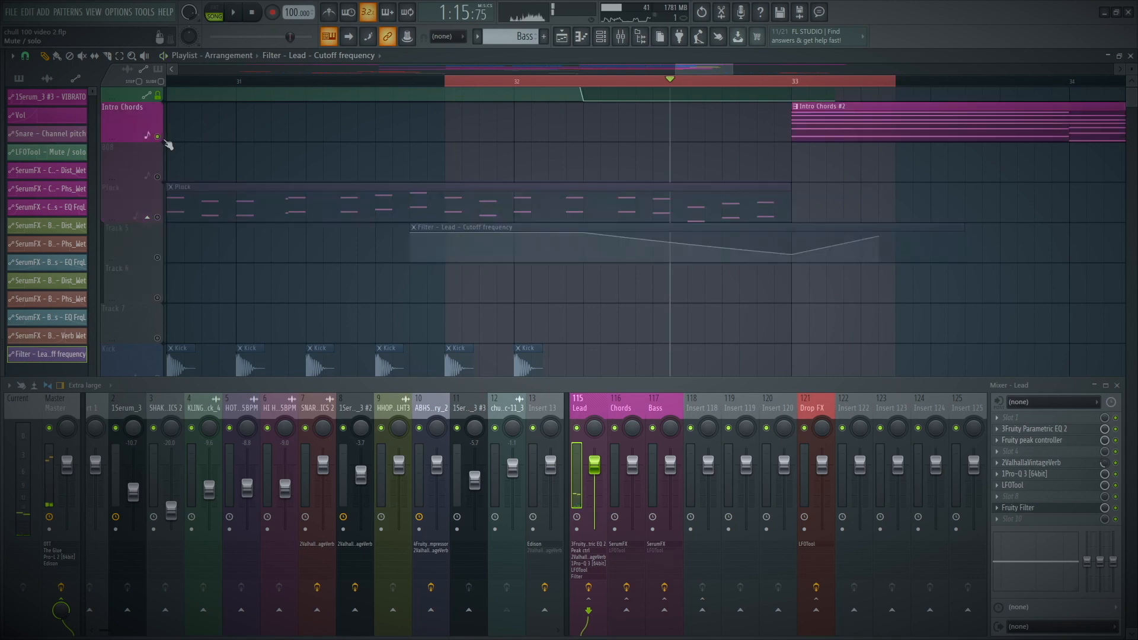
pyautogui.rightClick(157, 137)
pyautogui.click(462, 81)
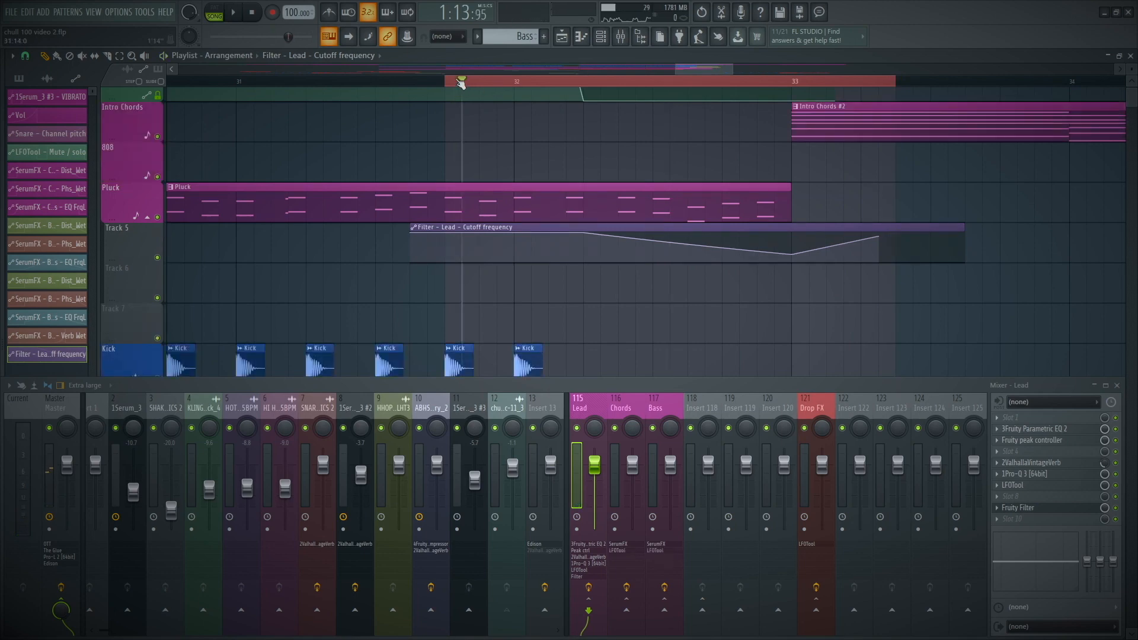
pyautogui.click(1117, 385)
# Trim the Chords pattern and 1Serum_3 #3 - VIBRATO clips to end at bar 32 and play the transition.
pyautogui.keyDown('ctrl'); pyautogui.rightClick(864, 340); pyautogui.keyUp('ctrl')
pyautogui.moveTo(788, 396); pyautogui.dragTo(974, 194)
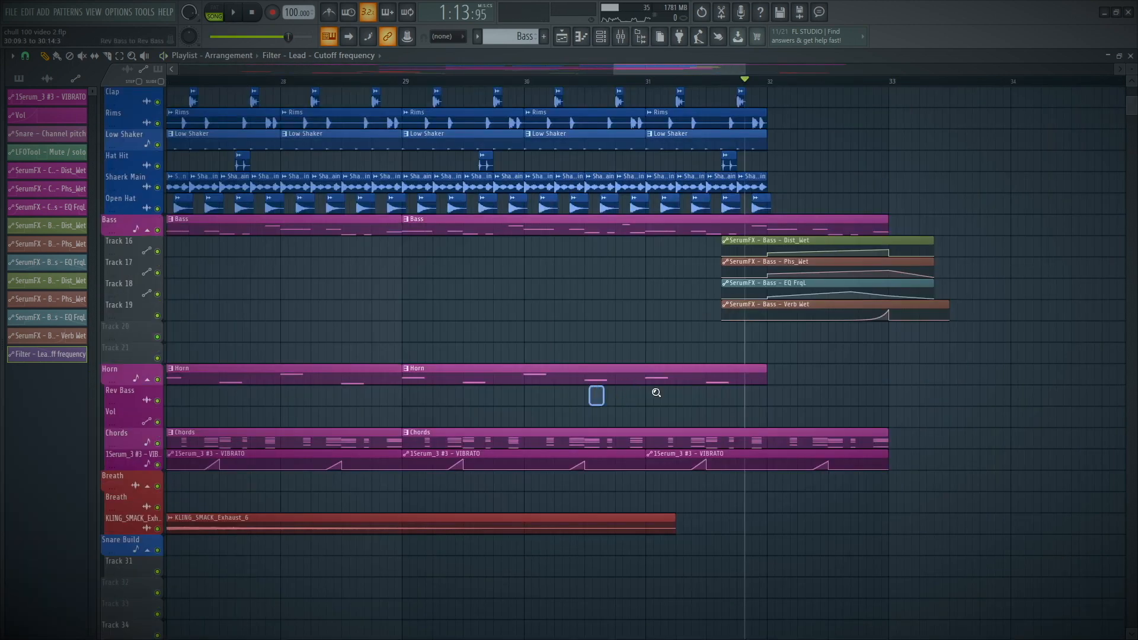
pyautogui.moveTo(656, 392); pyautogui.dragTo(1118, 140)
pyautogui.scroll(2, 704, 397)
pyautogui.scroll(-7, 698, 399)
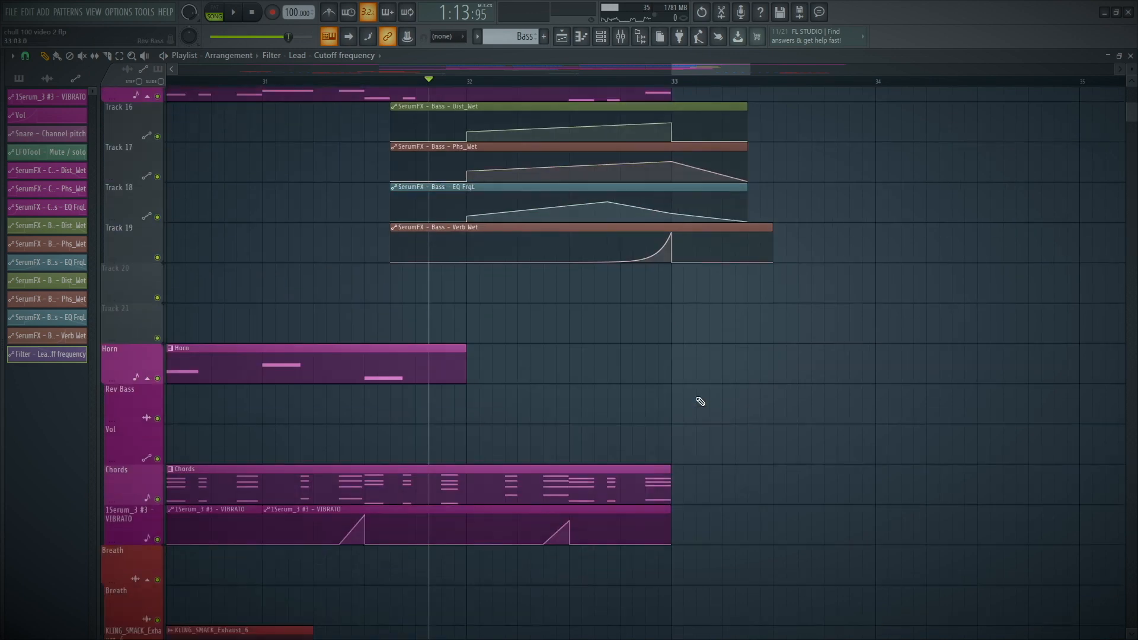
pyautogui.scroll(-3, 699, 400)
pyautogui.moveTo(640, 378); pyautogui.dragTo(460, 415)
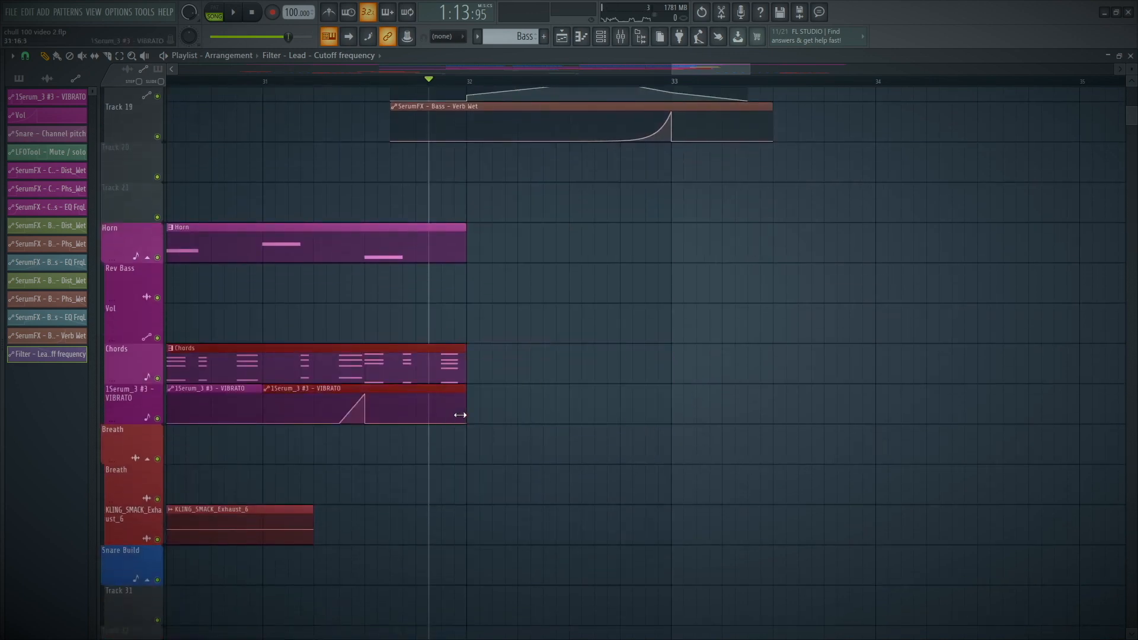
pyautogui.keyDown('ctrl'); pyautogui.click(666, 464); pyautogui.keyUp('ctrl')
pyautogui.keyDown('ctrl'); pyautogui.rightClick(666, 464); pyautogui.keyUp('ctrl')
pyautogui.moveTo(615, 484); pyautogui.dragTo(1100, 102)
pyautogui.press('space')
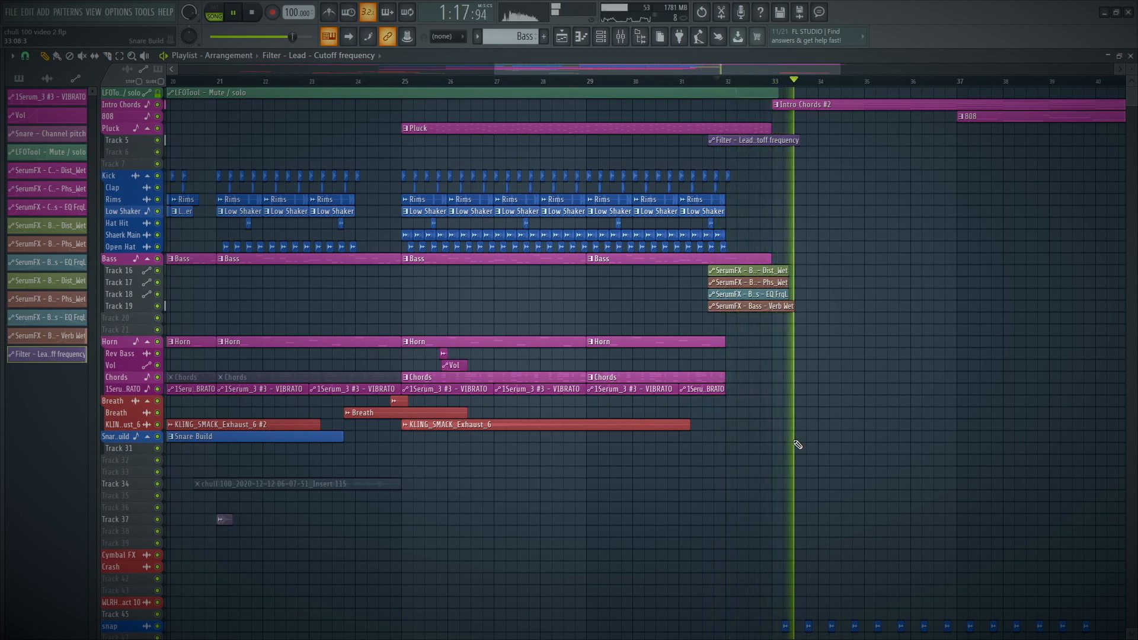
pyautogui.press('space')
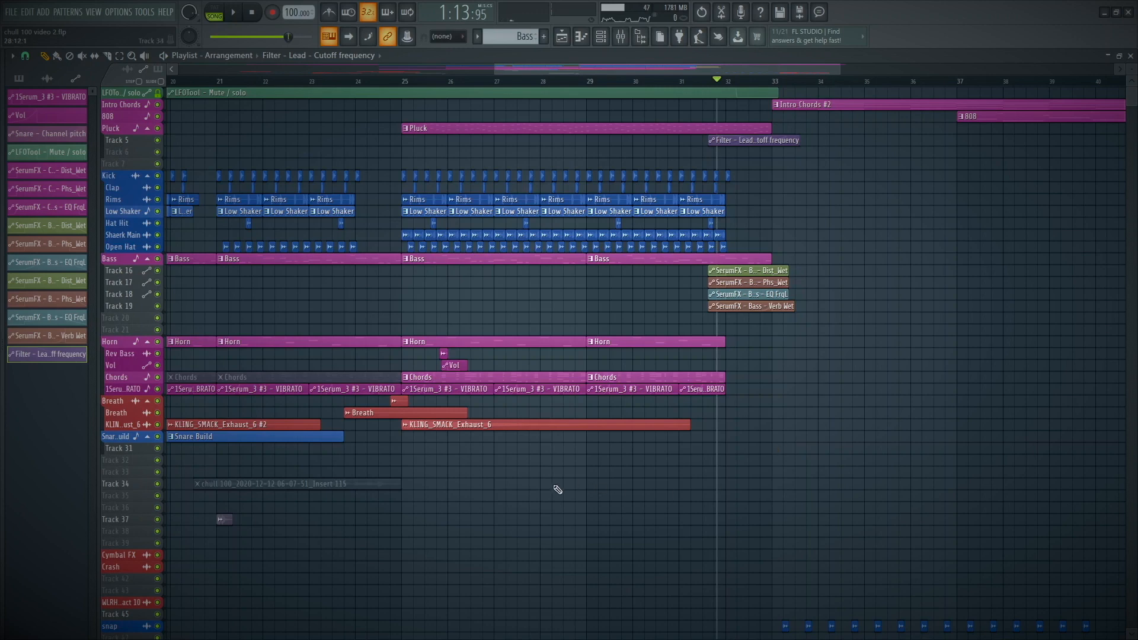
# Copy the Cymbal FX clip to just before bar 33 so its peak lands on the downbeat, checking its sample.
pyautogui.moveTo(566, 487); pyautogui.dragTo(1033, 171)
pyautogui.keyDown('ctrl'); pyautogui.rightClick(848, 318); pyautogui.keyUp('ctrl')
pyautogui.moveTo(294, 375); pyautogui.dragTo(1126, 622)
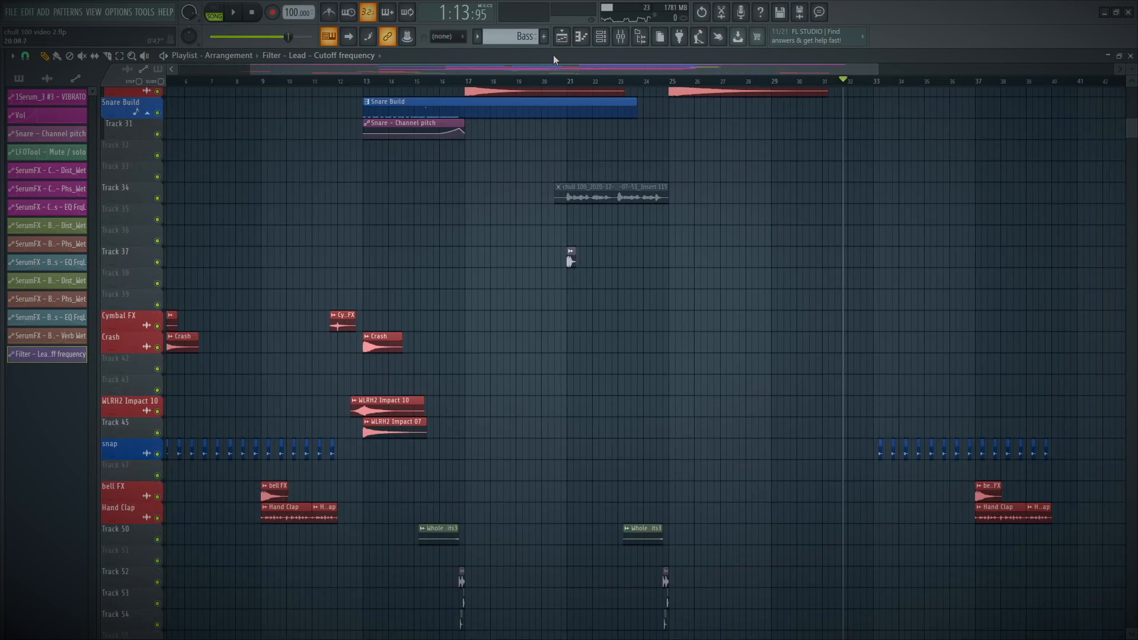
pyautogui.moveTo(643, 71); pyautogui.dragTo(593, 76)
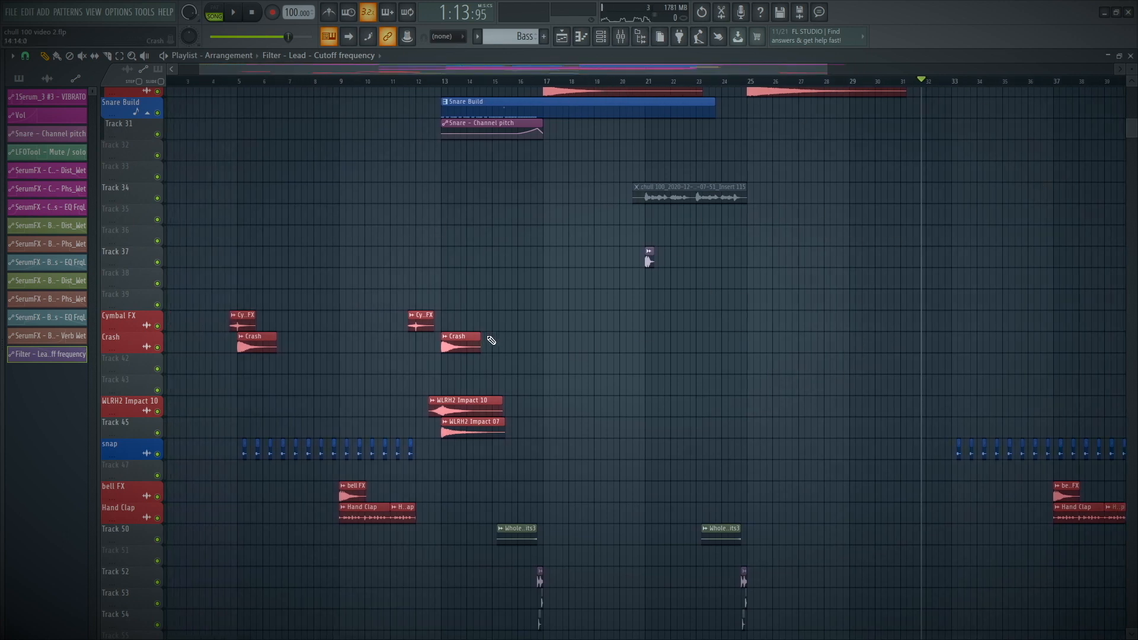
pyautogui.click(419, 325)
pyautogui.click(860, 328)
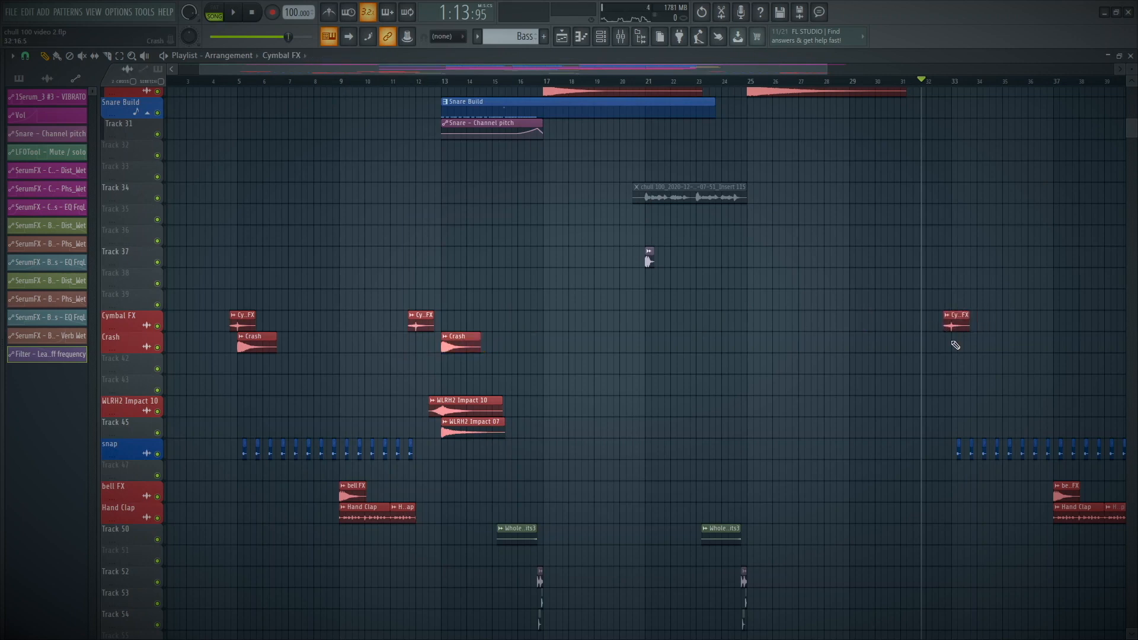
pyautogui.doubleClick(959, 329)
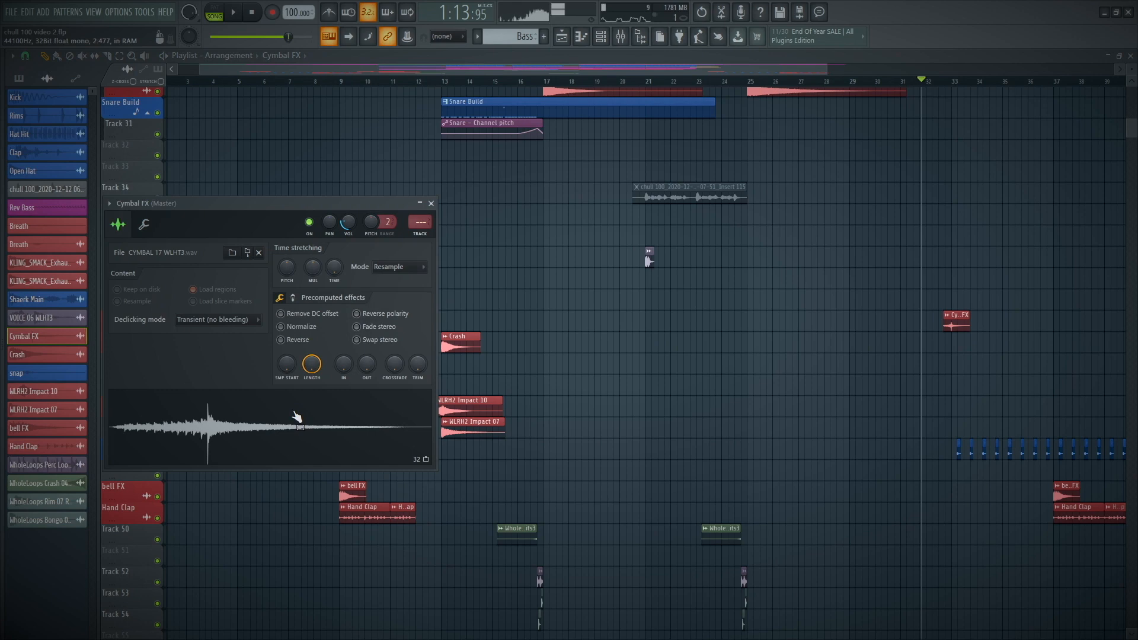
pyautogui.press('Escape')
pyautogui.press('space')
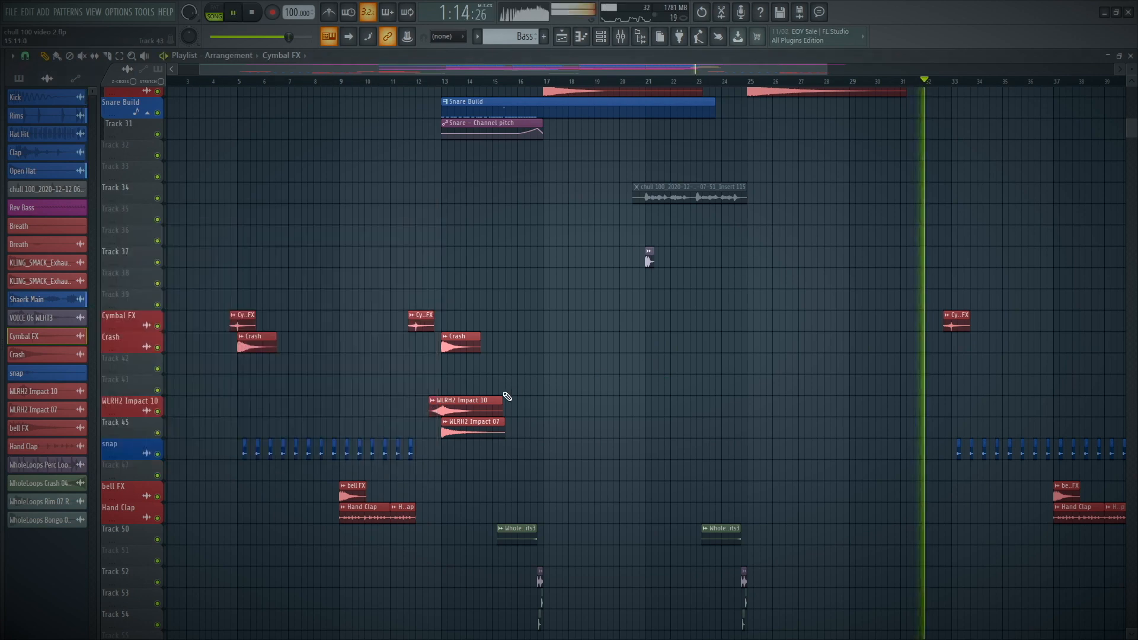
pyautogui.press('space')
# Duplicate the Crash clip to the start of bar 32 and play the transition.
pyautogui.moveTo(457, 338); pyautogui.dragTo(945, 351)
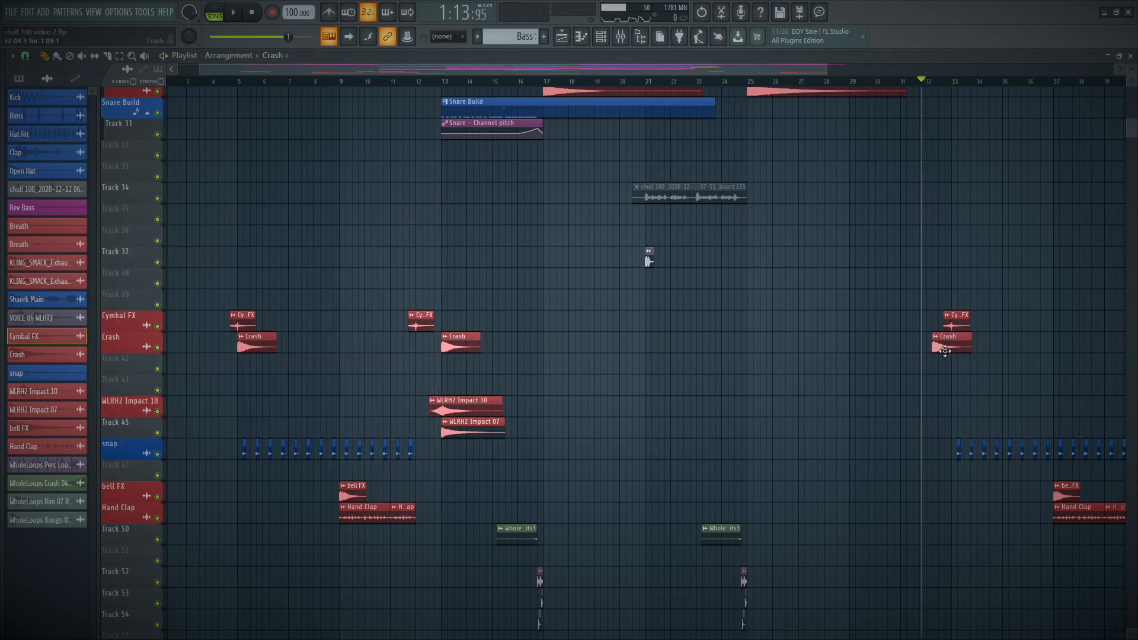
pyautogui.moveTo(846, 396); pyautogui.dragTo(1008, 266)
pyautogui.moveTo(682, 392); pyautogui.dragTo(682, 398)
pyautogui.press('space')
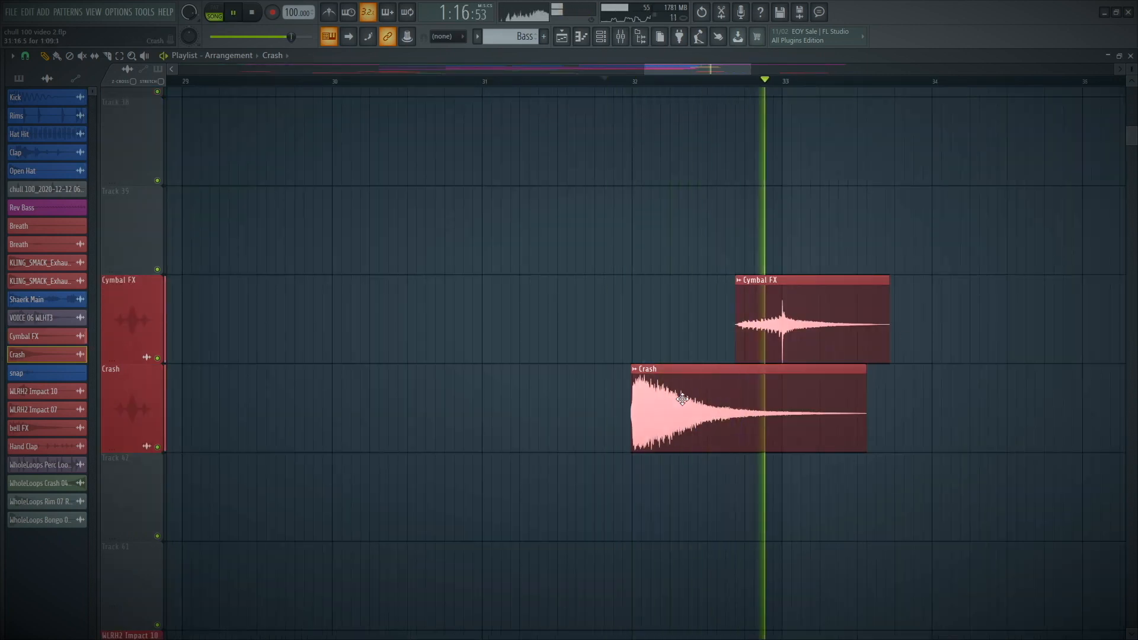
pyautogui.keyDown('ctrl'); pyautogui.rightClick(685, 402); pyautogui.keyUp('ctrl')
pyautogui.press('space')
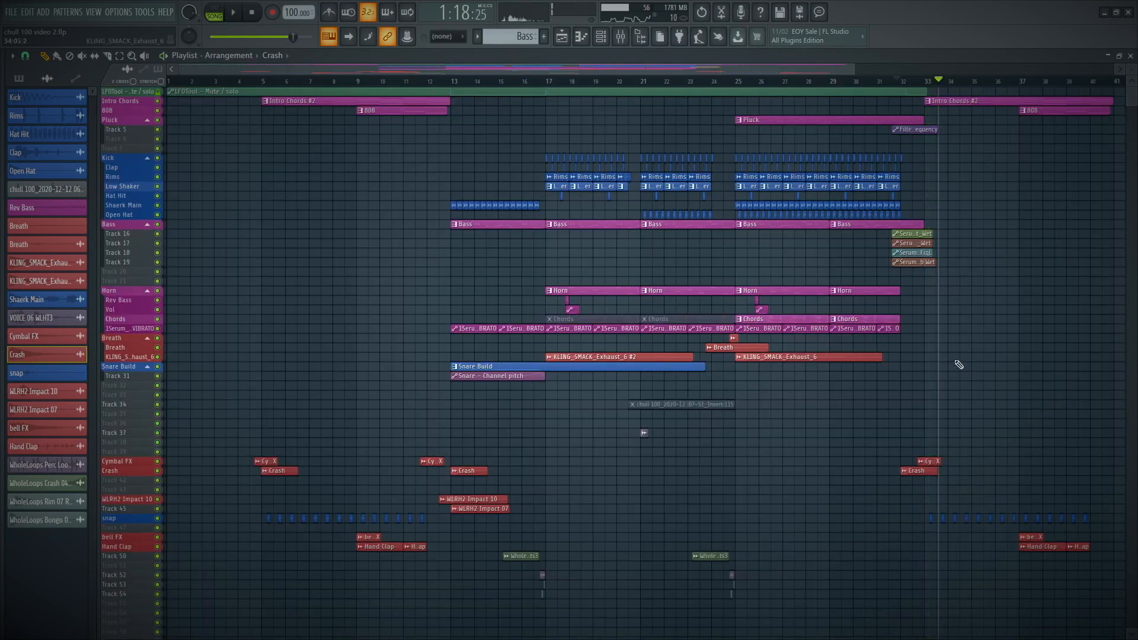
# Duplicate WLRH2 Impact 10 so it swells into bar 33 and WLRH2 Impact 07 so it starts at bar 33.
pyautogui.moveTo(960, 355); pyautogui.dragTo(341, 625)
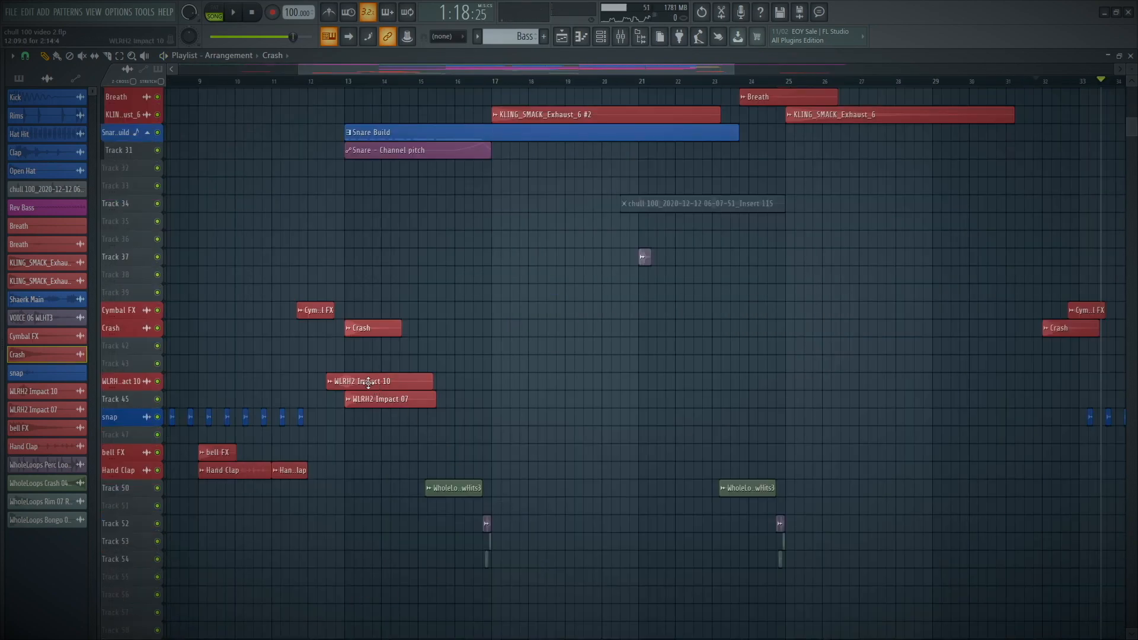
pyautogui.moveTo(368, 382); pyautogui.dragTo(1102, 365)
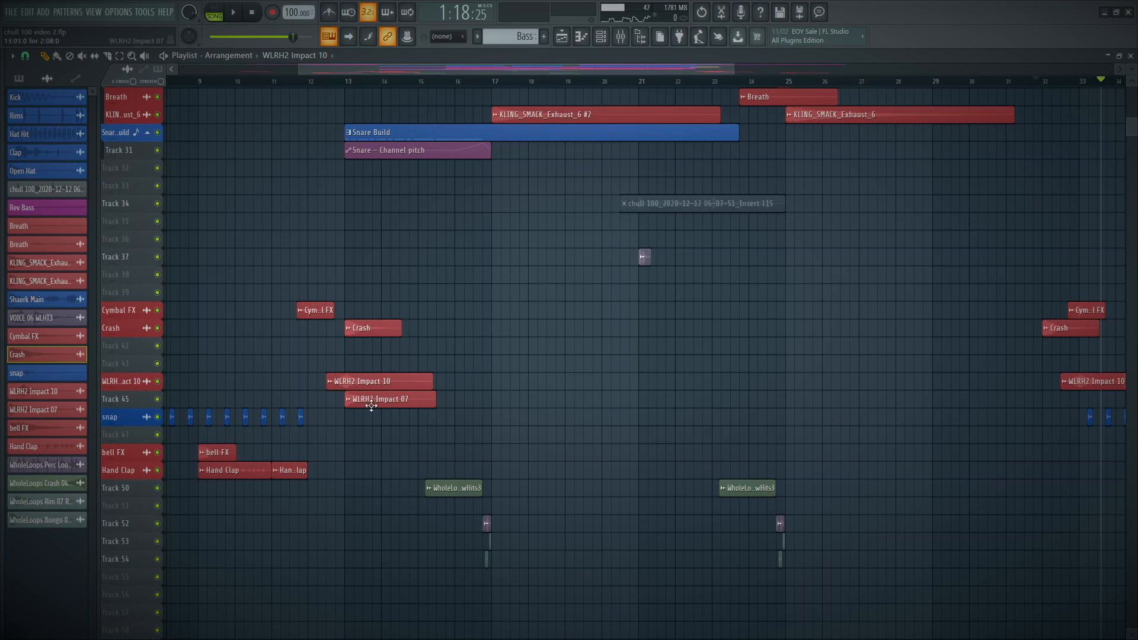
pyautogui.moveTo(371, 406); pyautogui.dragTo(1108, 384)
pyautogui.moveTo(954, 446); pyautogui.dragTo(1135, 186)
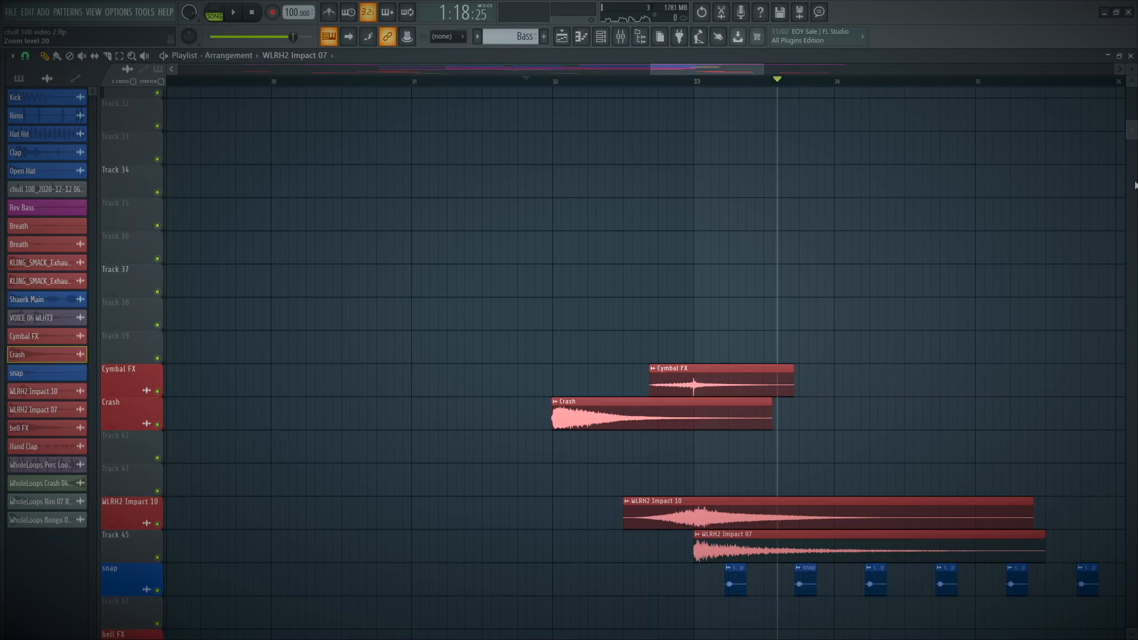
# Play the transition with the added cymbal, crash and impacts from just before bar 32.
pyautogui.keyDown('ctrl'); pyautogui.rightClick(839, 344); pyautogui.keyUp('ctrl')
pyautogui.moveTo(809, 528); pyautogui.dragTo(1126, 125)
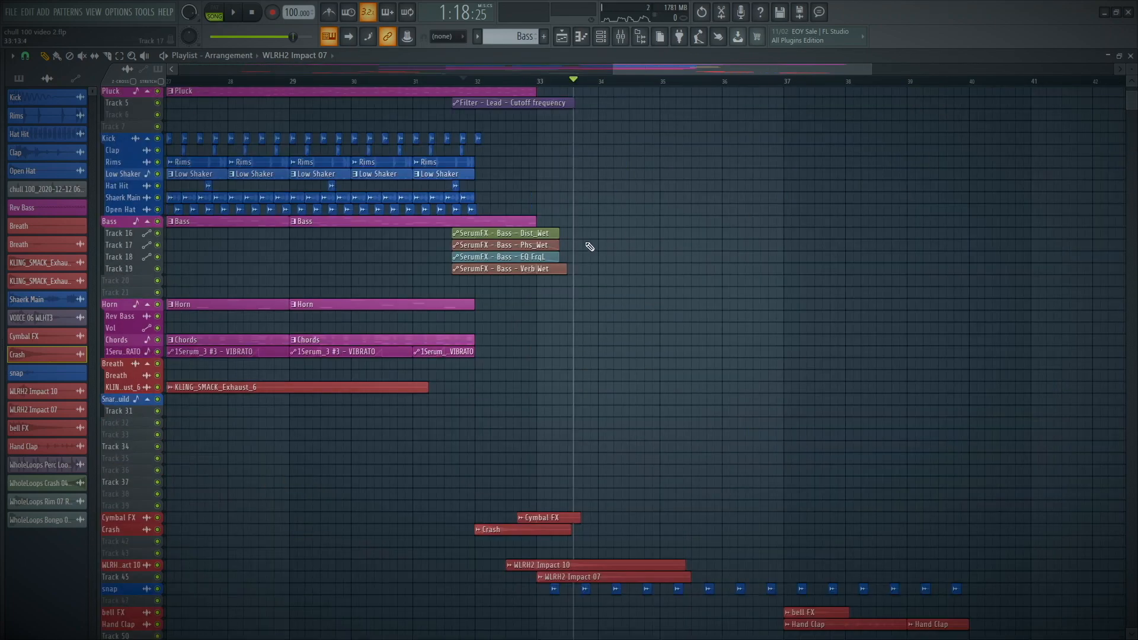
pyautogui.scroll(-1, 609, 259)
pyautogui.moveTo(882, 590); pyautogui.dragTo(313, 133)
pyautogui.click(414, 84)
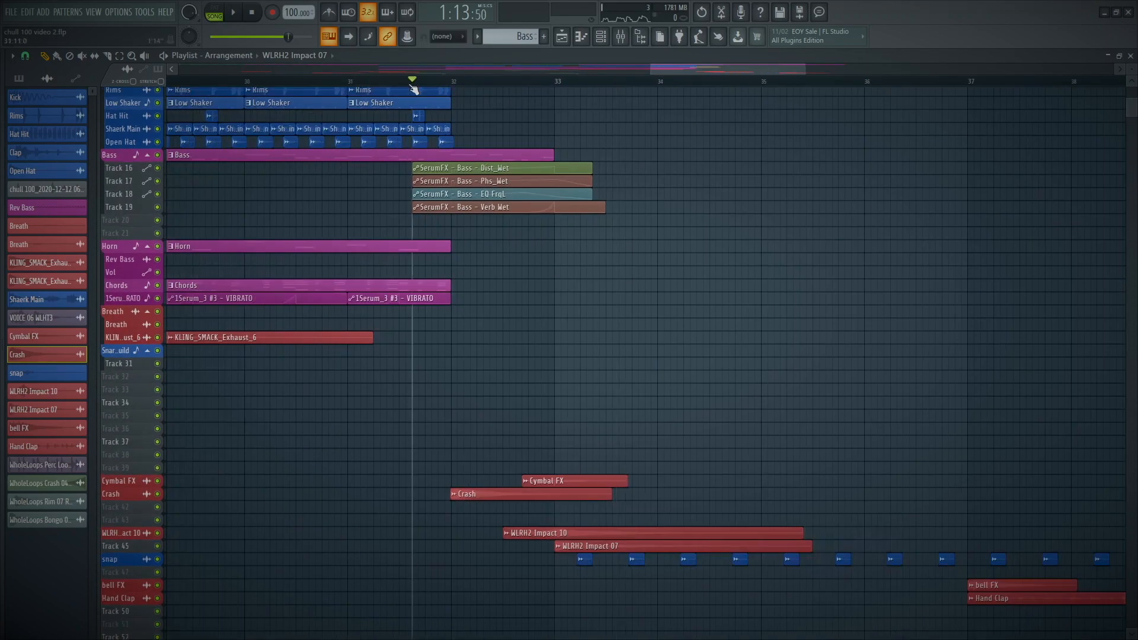
pyautogui.press('space')
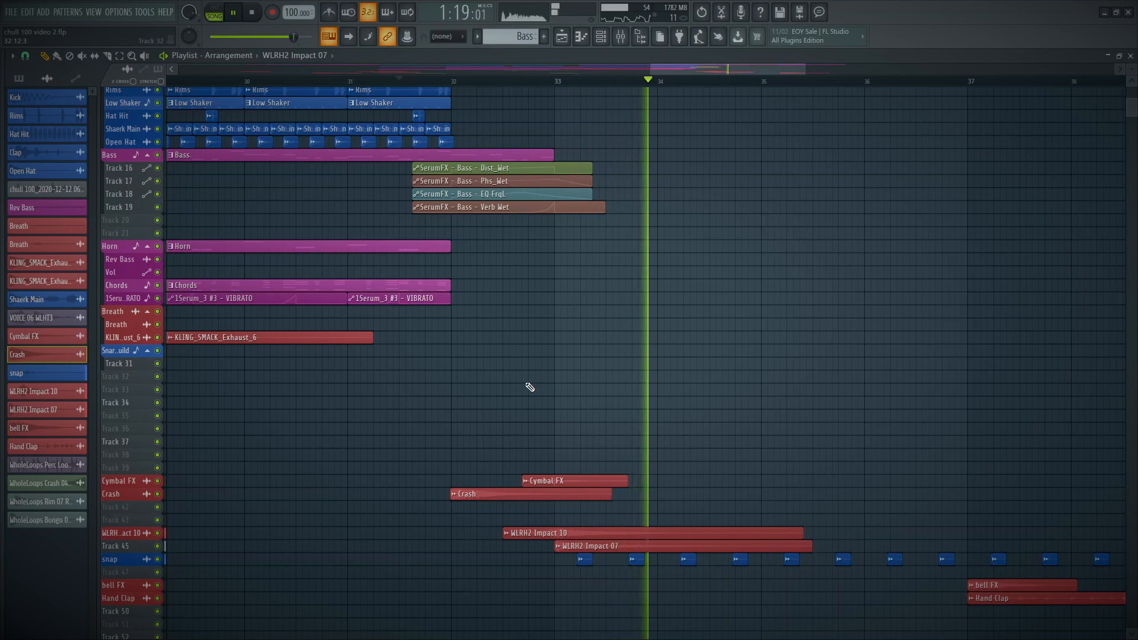
pyautogui.press('space')
# Try filling bar 32 with duplicated drum clips, play it for comparison, and delete the drums from that bar.
pyautogui.scroll(5, 529, 387)
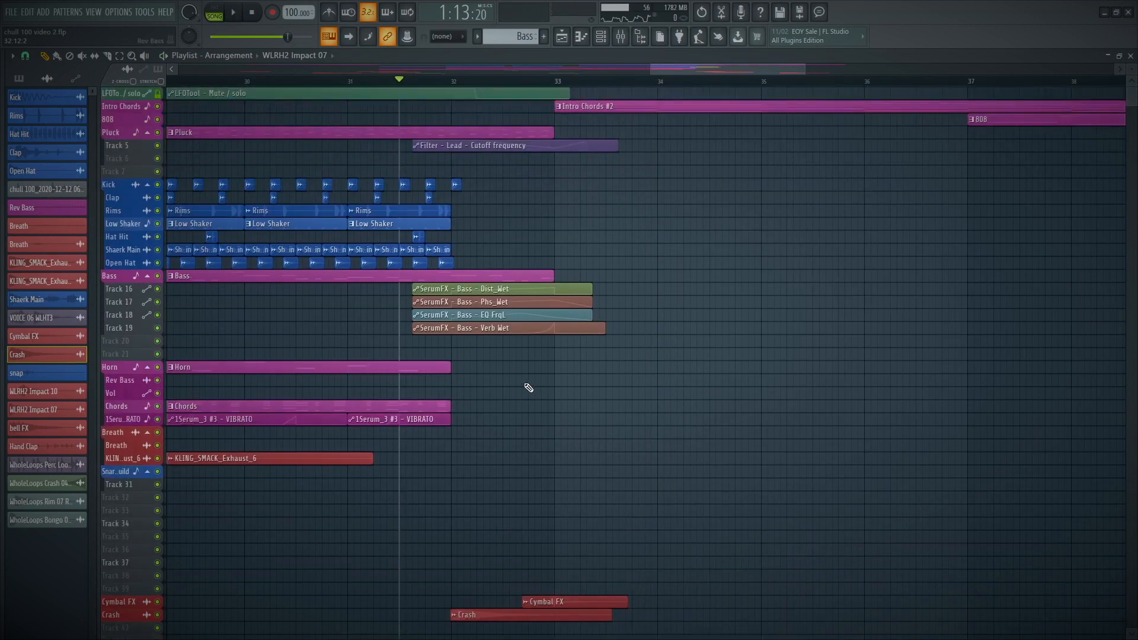
pyautogui.moveTo(765, 423); pyautogui.dragTo(308, 93)
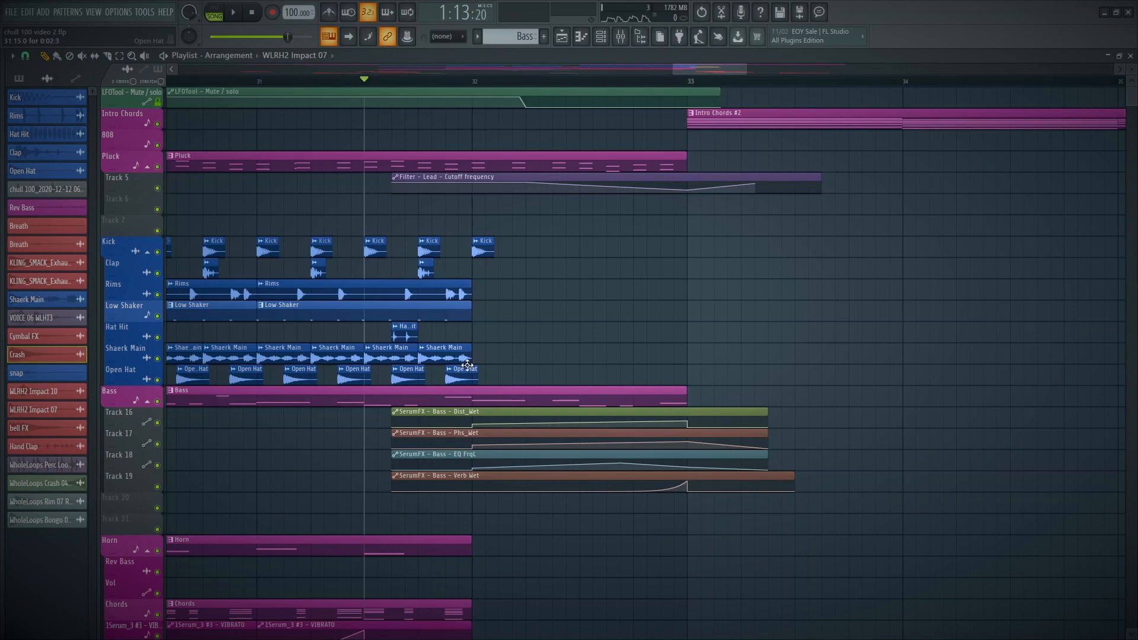
pyautogui.scroll(-2, 518, 405)
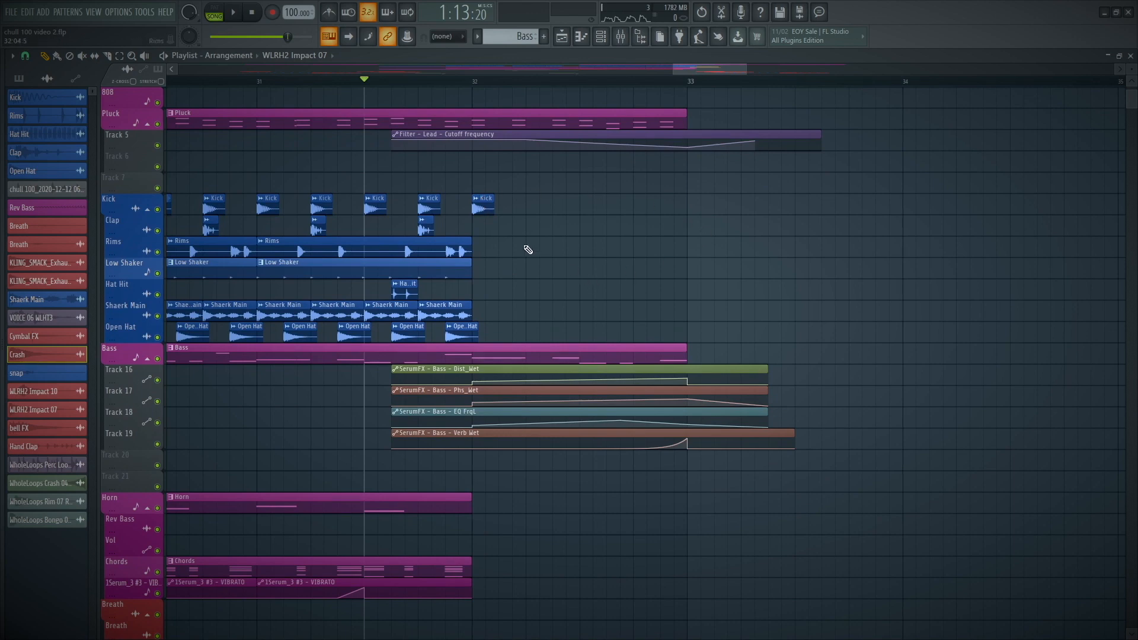
pyautogui.moveTo(462, 251)
pyautogui.mouseDown()
pyautogui.moveTo(329, 260)
pyautogui.moveTo(564, 256)
pyautogui.moveTo(505, 264)
pyautogui.mouseUp()
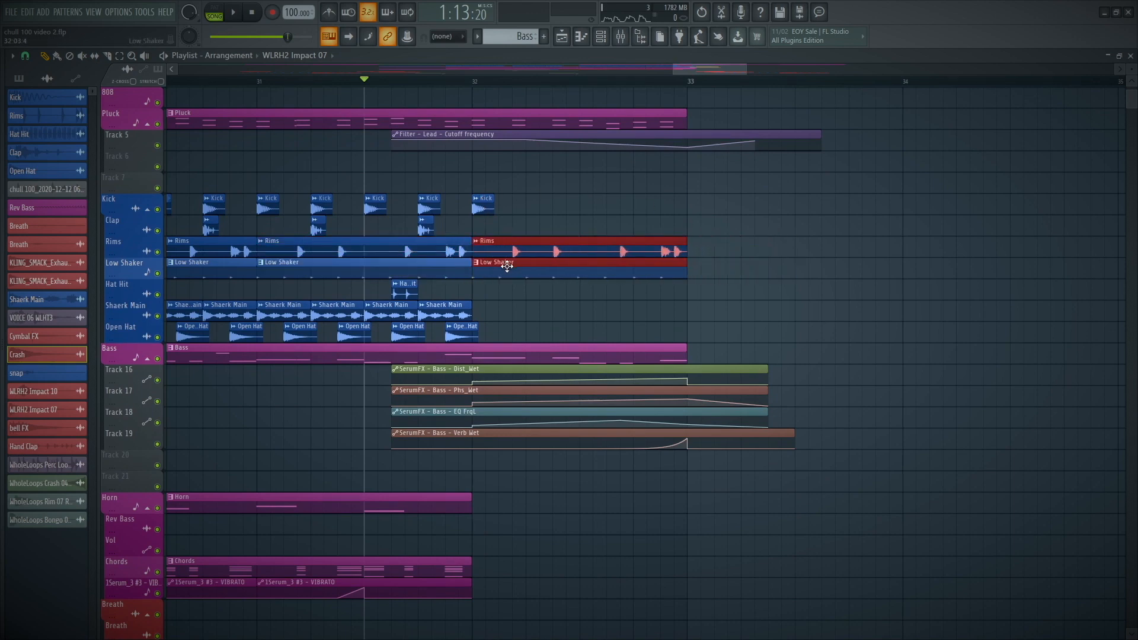
pyautogui.moveTo(444, 235)
pyautogui.mouseDown()
pyautogui.moveTo(261, 193)
pyautogui.moveTo(484, 201)
pyautogui.mouseUp()
pyautogui.moveTo(491, 339)
pyautogui.mouseDown()
pyautogui.moveTo(270, 313)
pyautogui.moveTo(495, 316)
pyautogui.mouseUp()
pyautogui.press('space')
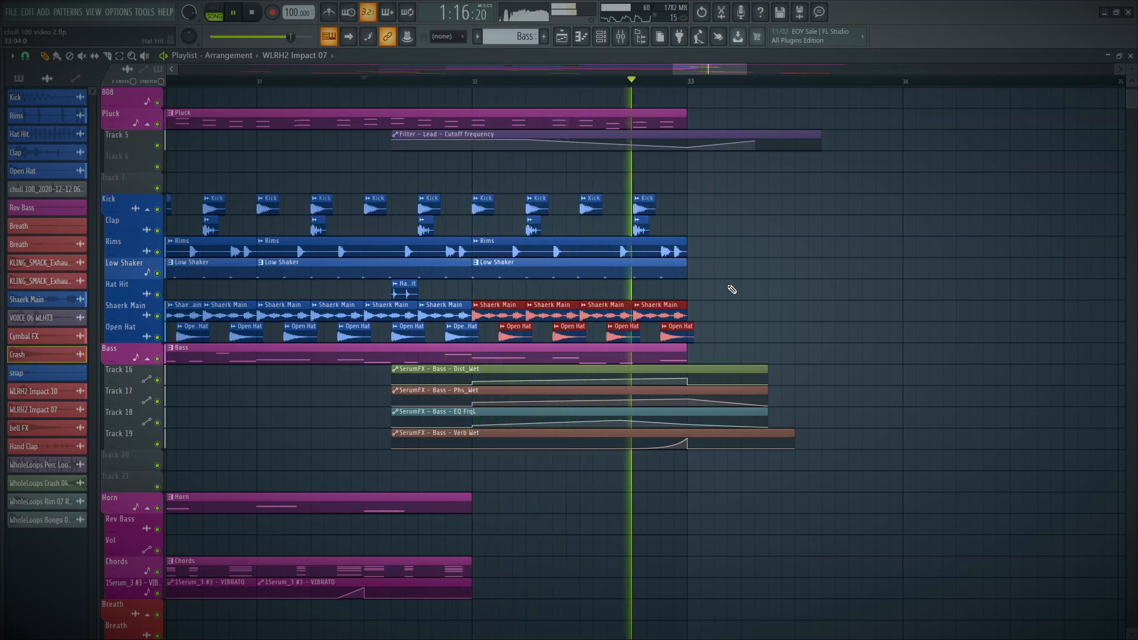
pyautogui.press('space')
pyautogui.moveTo(704, 342); pyautogui.dragTo(477, 193)
pyautogui.press('Delete')
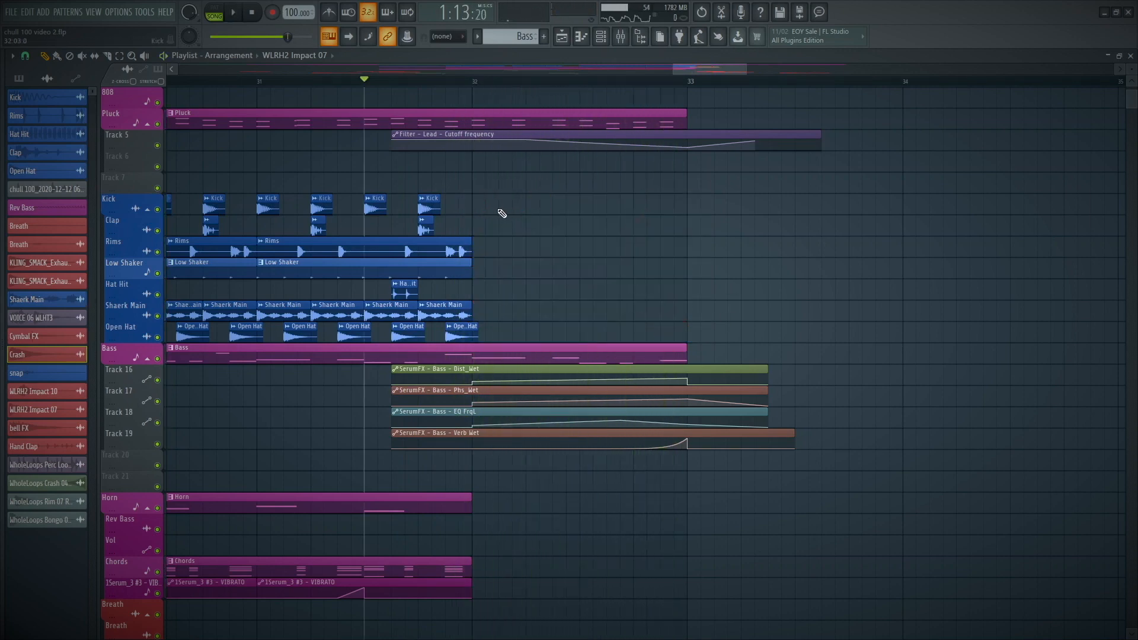
# Play the transition into bar 33 while viewing the whole arrangement.
pyautogui.press('space')
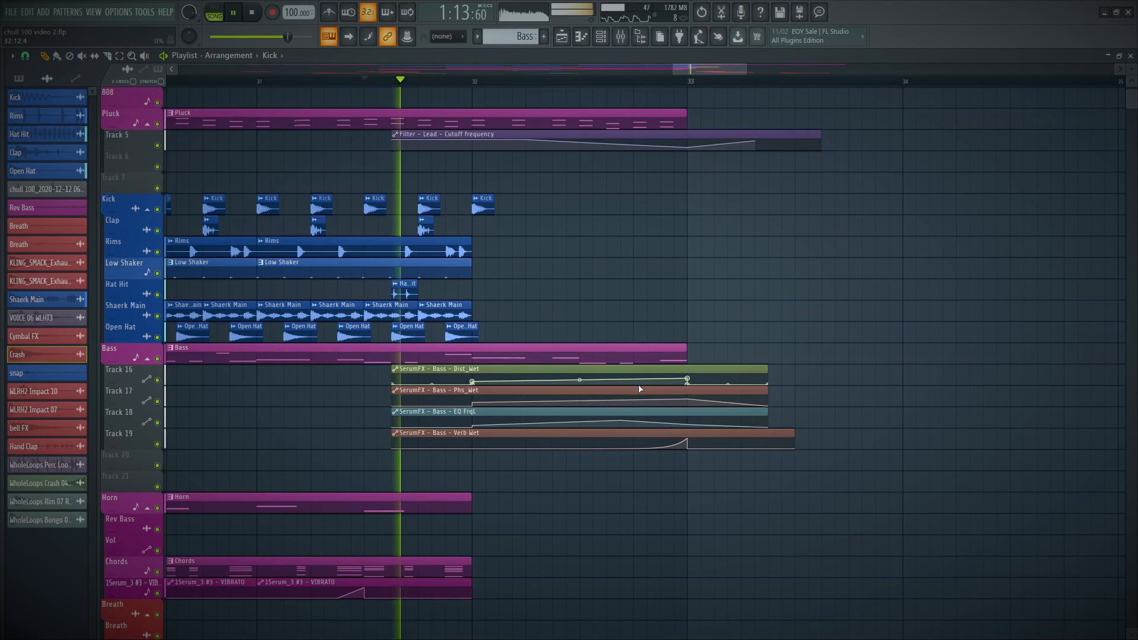
pyautogui.keyDown('ctrl'); pyautogui.rightClick(756, 450); pyautogui.keyUp('ctrl')
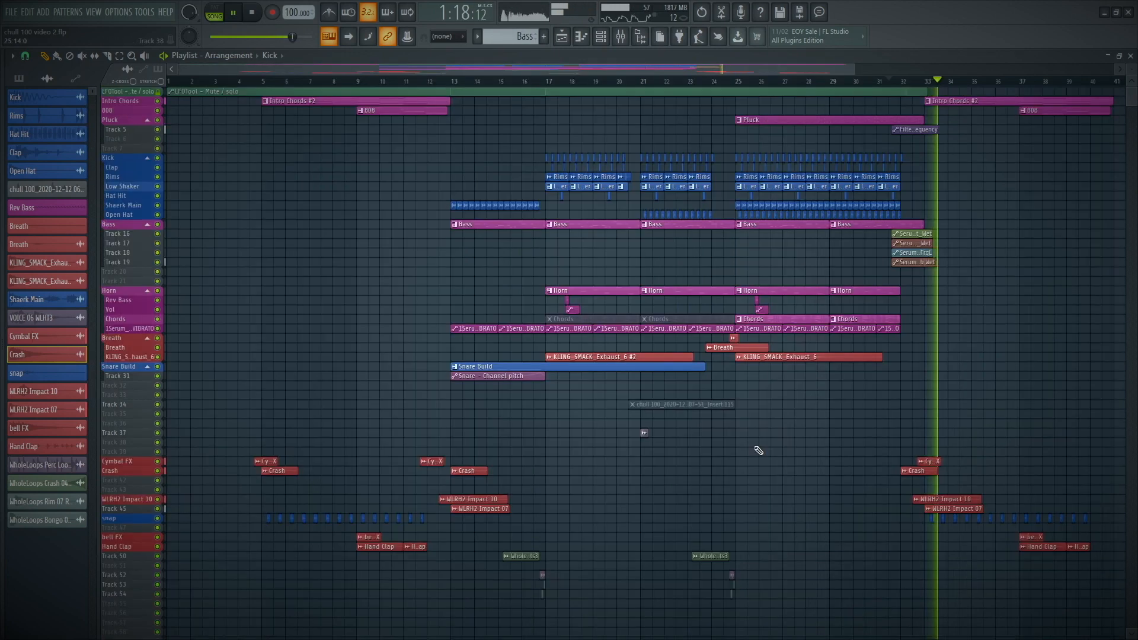
pyautogui.moveTo(757, 451); pyautogui.dragTo(1129, 89)
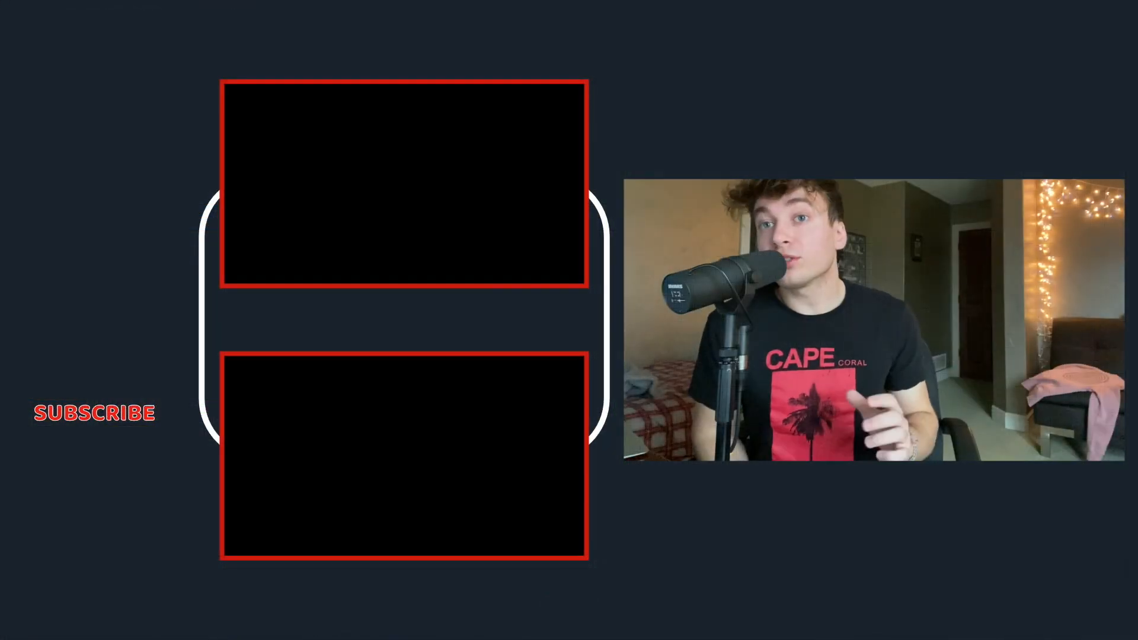